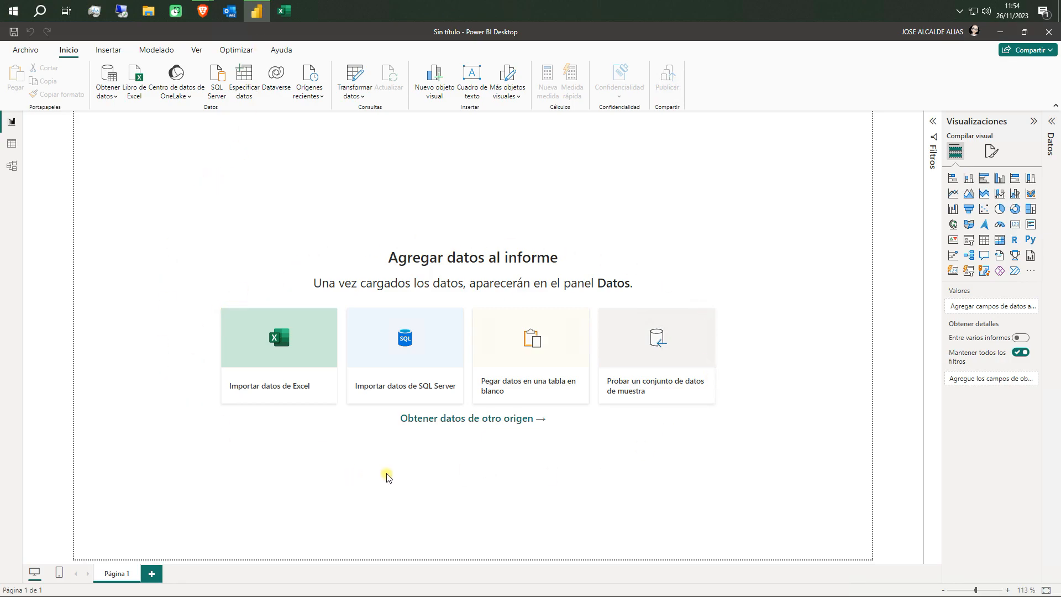
In the table view, create a calculated table with the formula Calendario = CALENDAR("1/1/23","31/12/23")
left_click(12, 145)
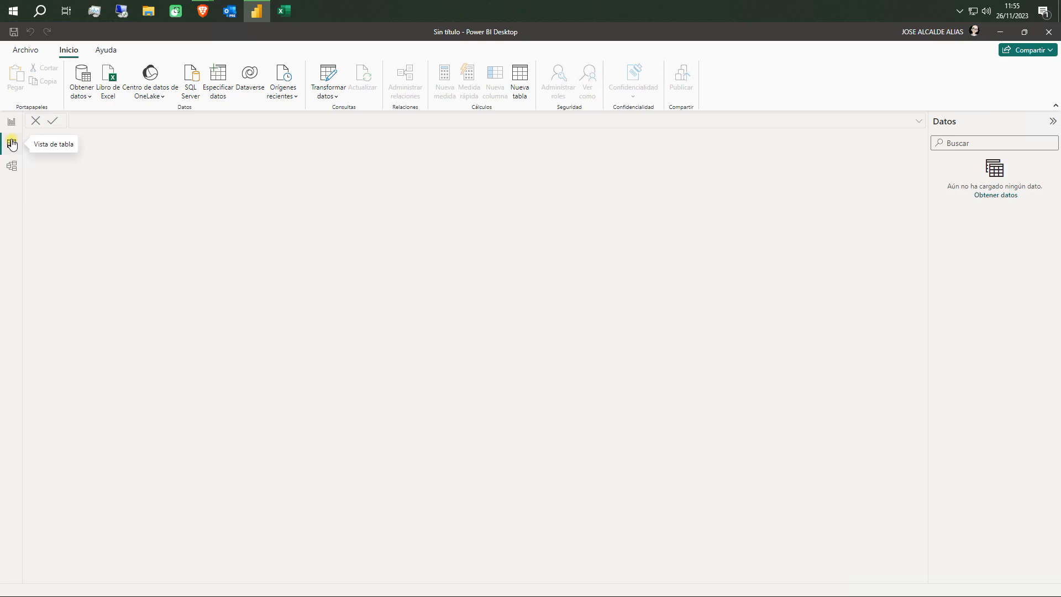
left_click(12, 168)
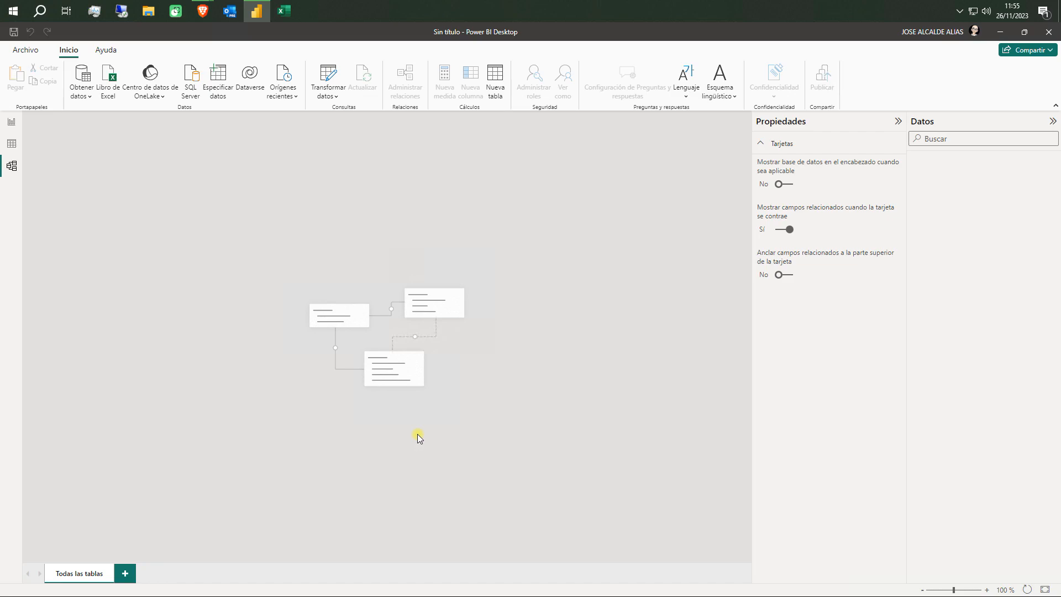
left_click(12, 144)
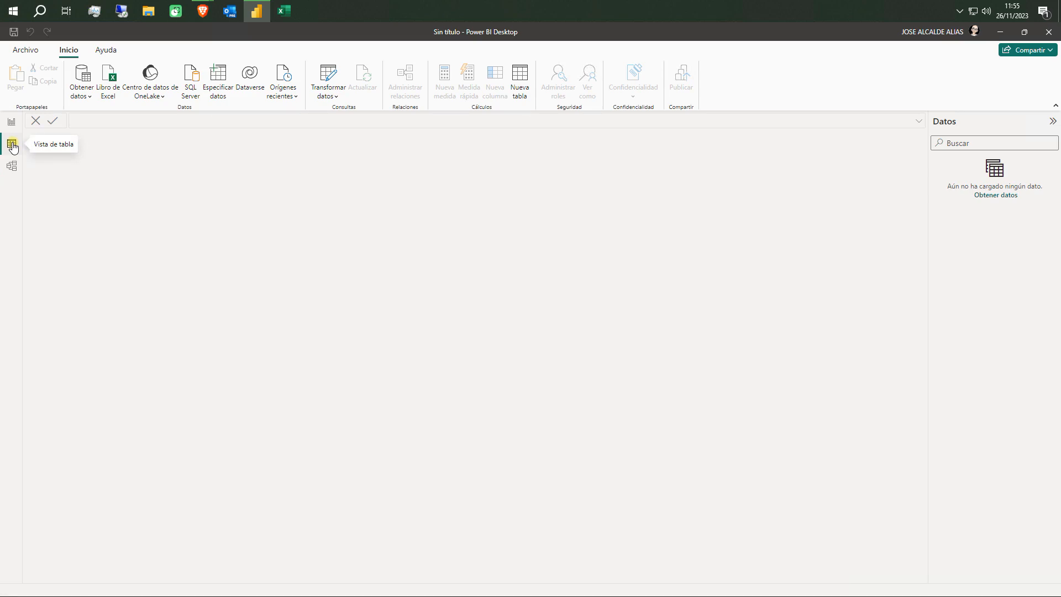
left_click(521, 77)
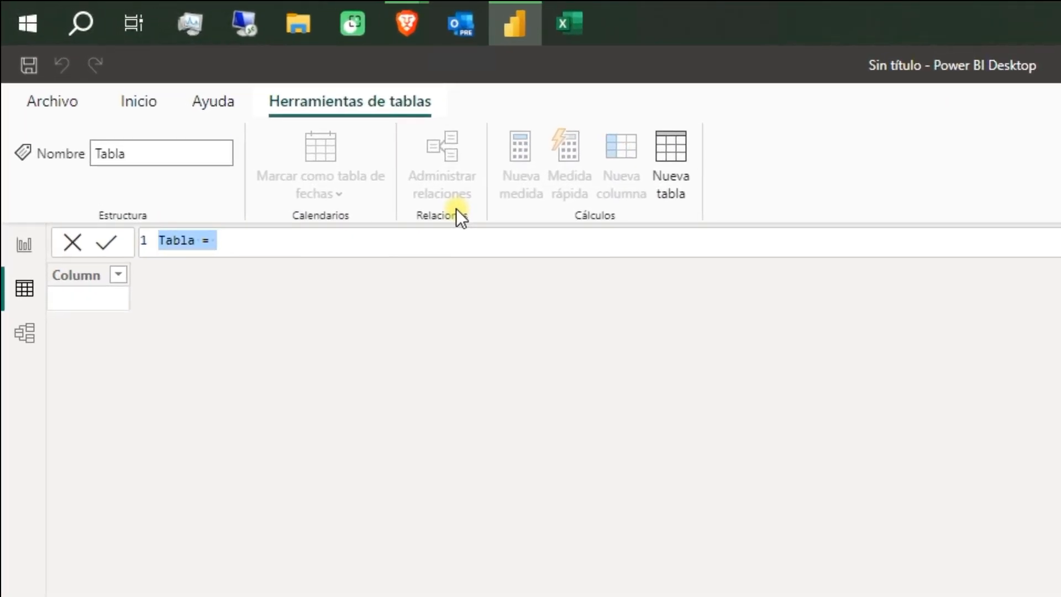
type("Calendari")
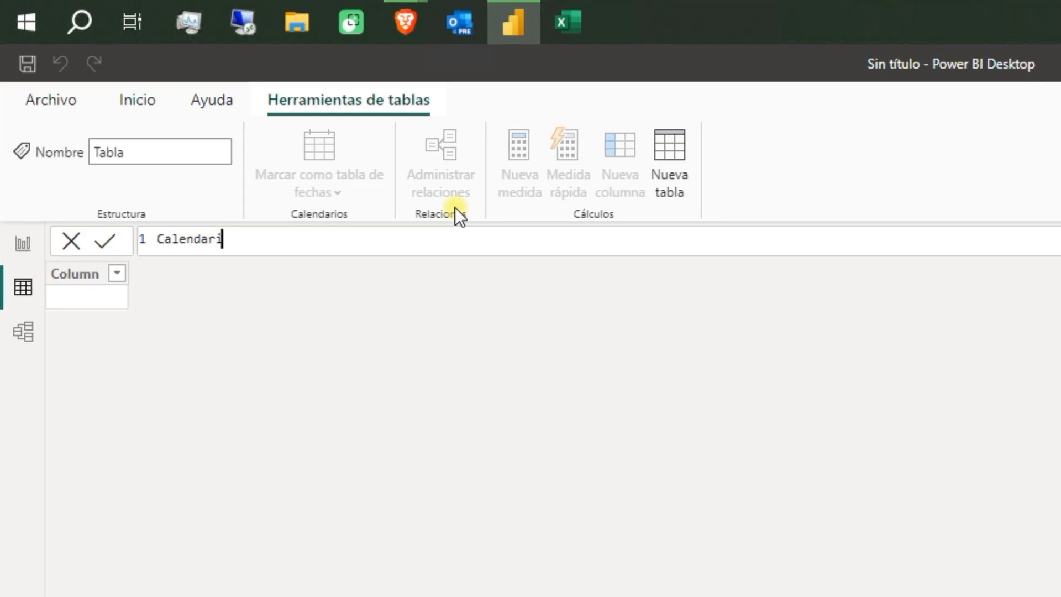
type("o=cale")
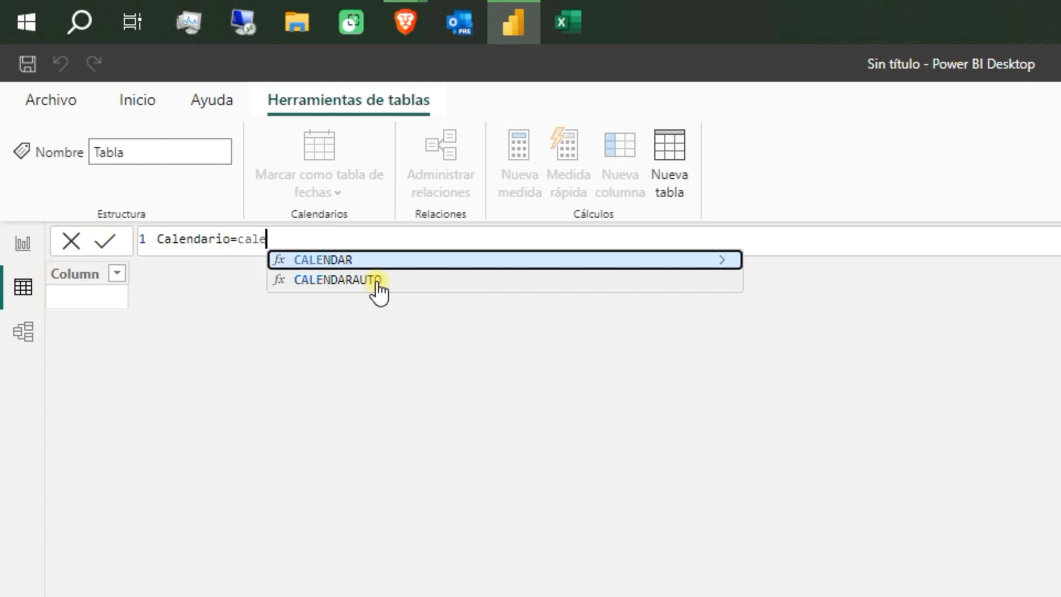
left_click(323, 262)
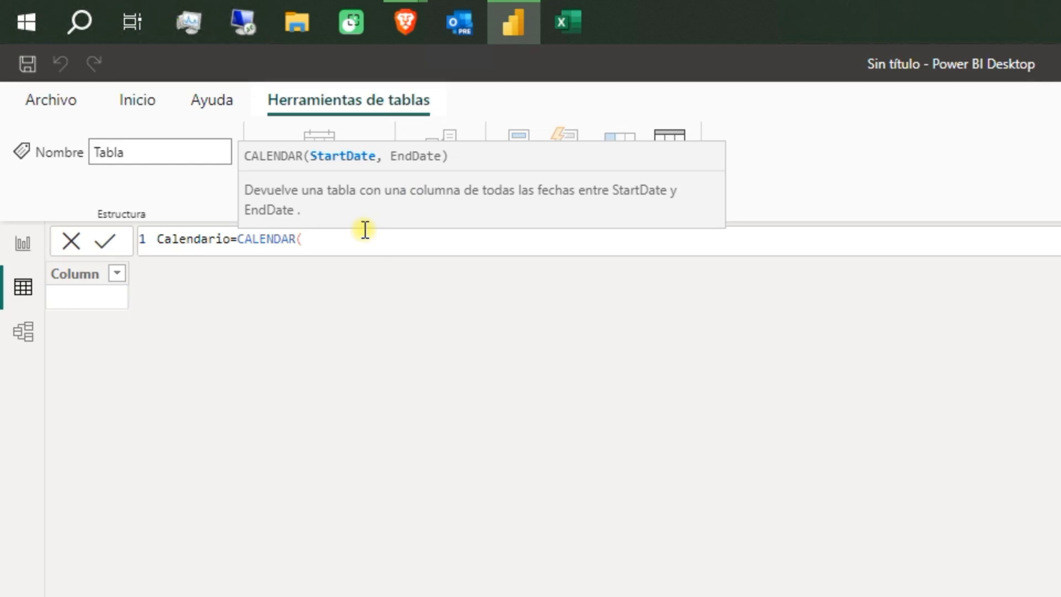
type("\"")
type("1/1/23\";")
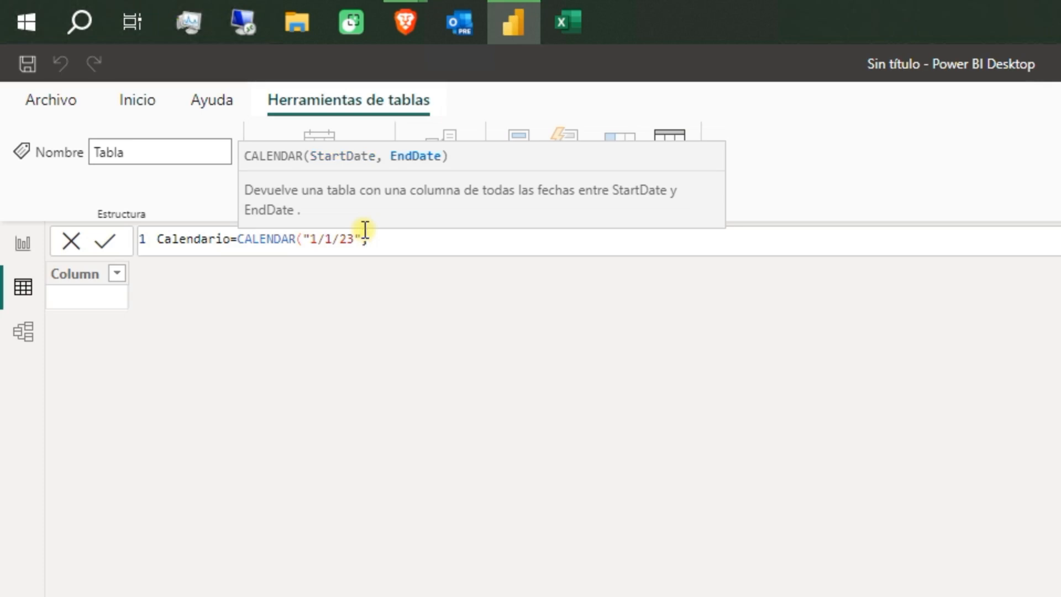
type("\"31/12/23\")")
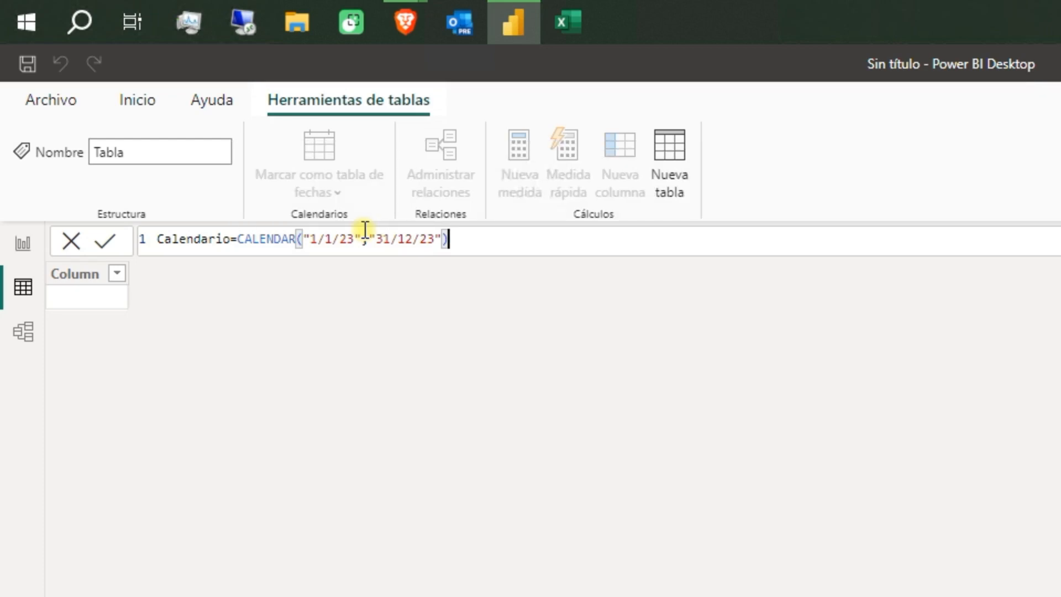
key("Return")
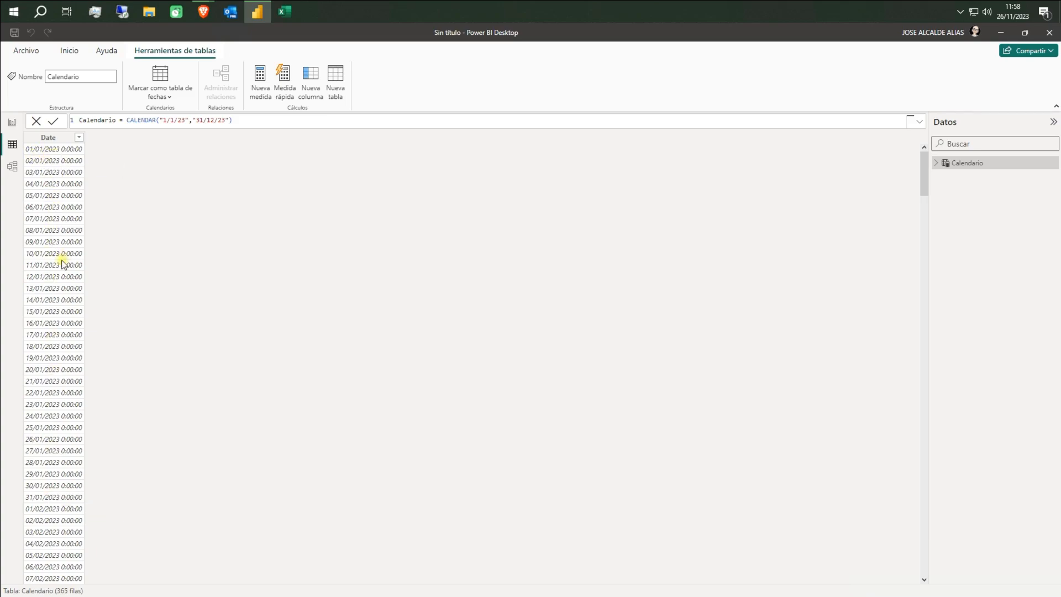
Rename the Date column of the Calendario table as Fecha and set its format to 14/03/01 (dd/mm/yy)
left_click_drag(923, 160, 917, 594)
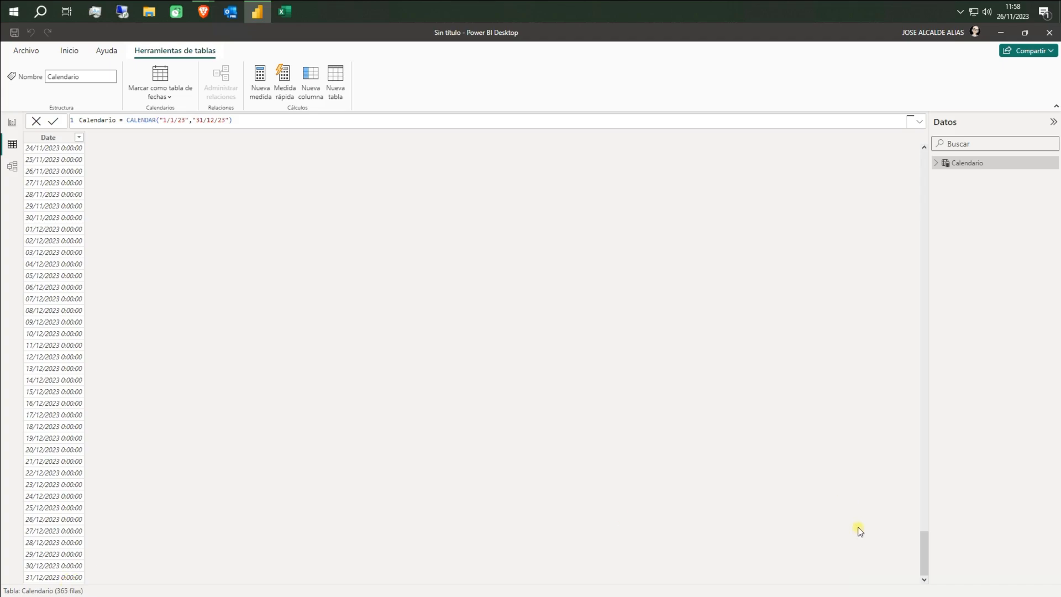
left_click_drag(923, 558, 928, 134)
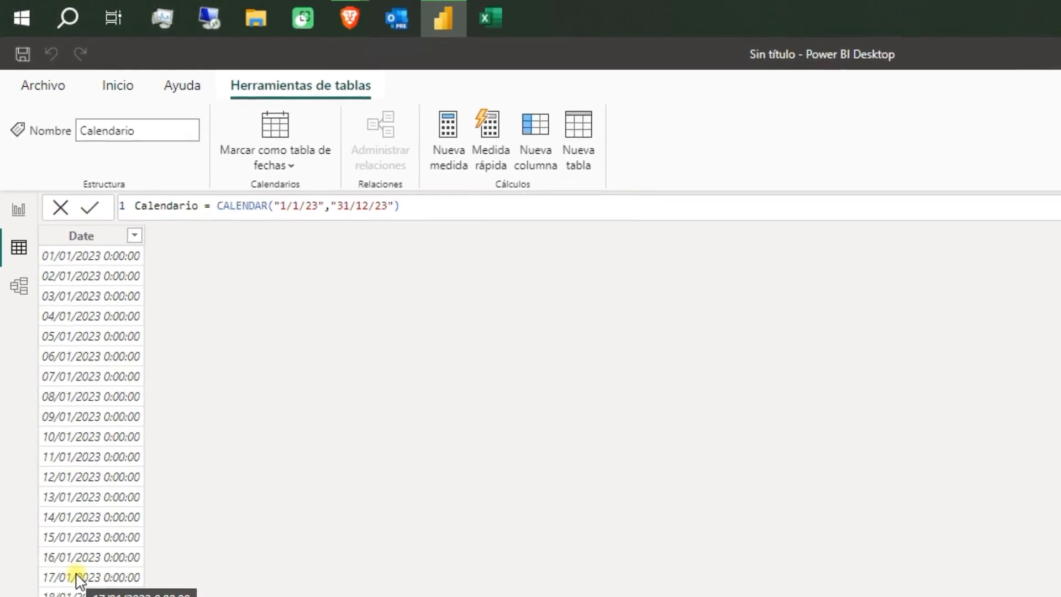
right_click(94, 242)
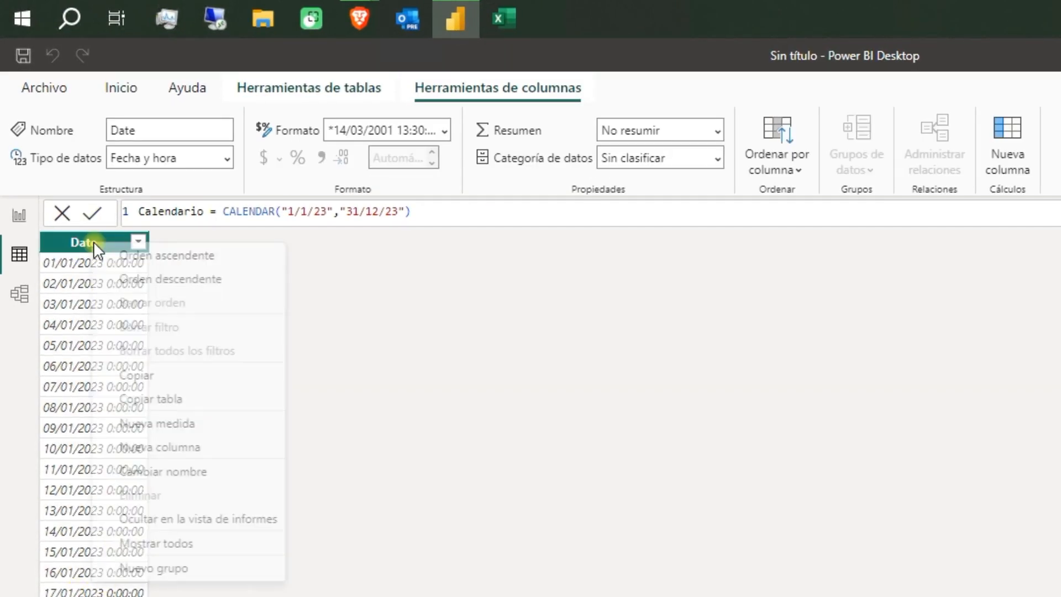
left_click(145, 473)
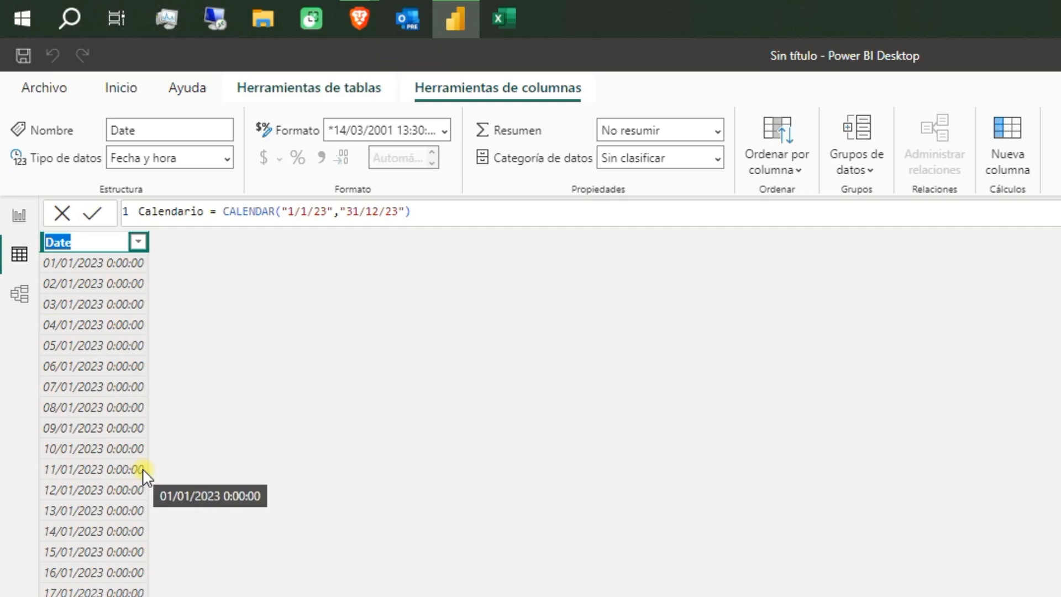
type("Fecha")
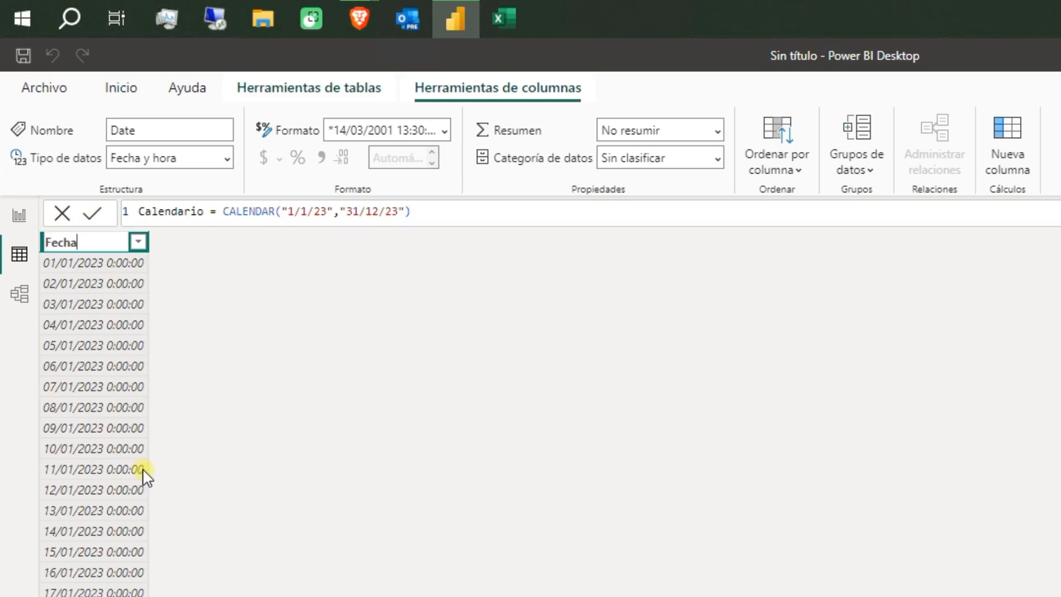
key("Return")
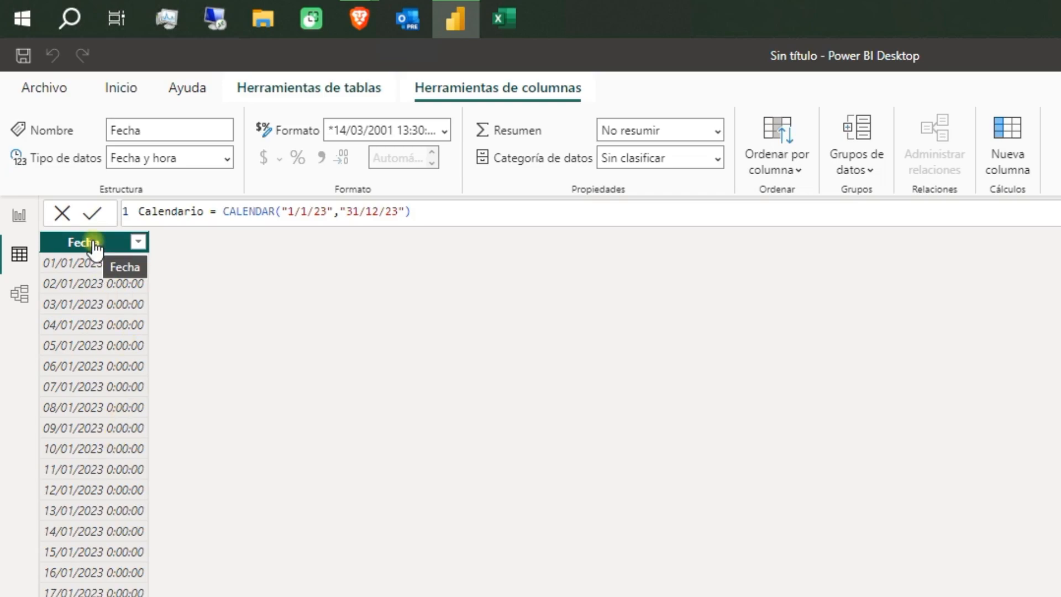
left_click(449, 136)
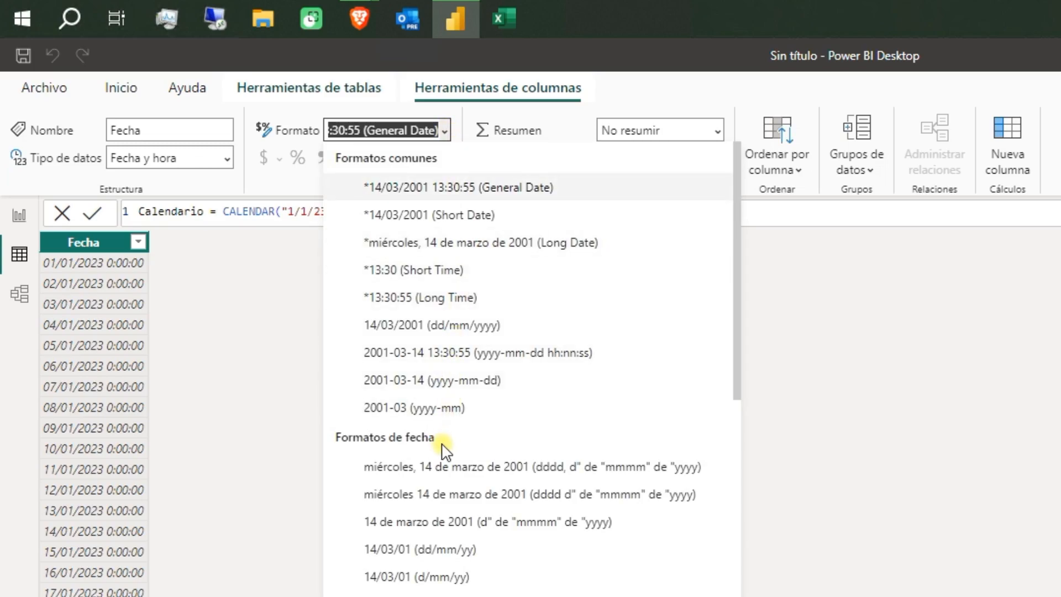
left_click(434, 550)
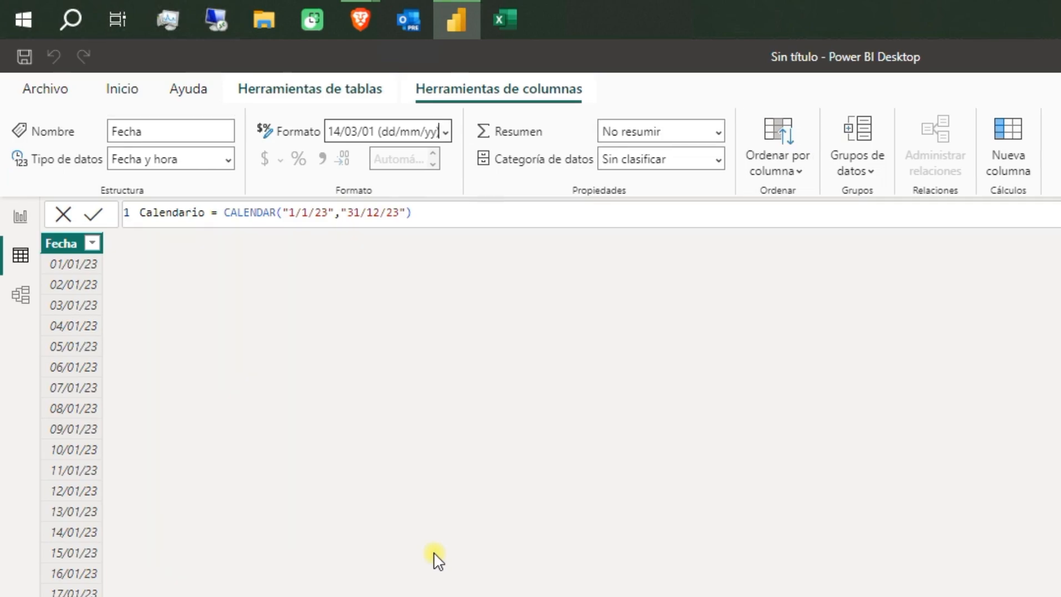
Add a calculated column to the Calendario table with the formula Año = YEAR(Calendario[Fecha])
left_click(1010, 137)
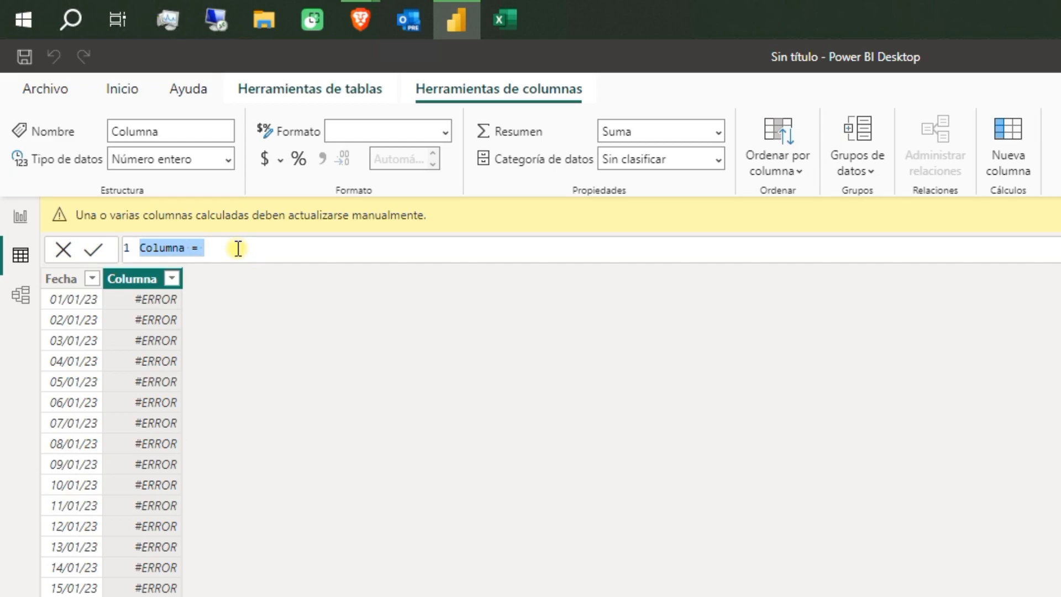
type("A")
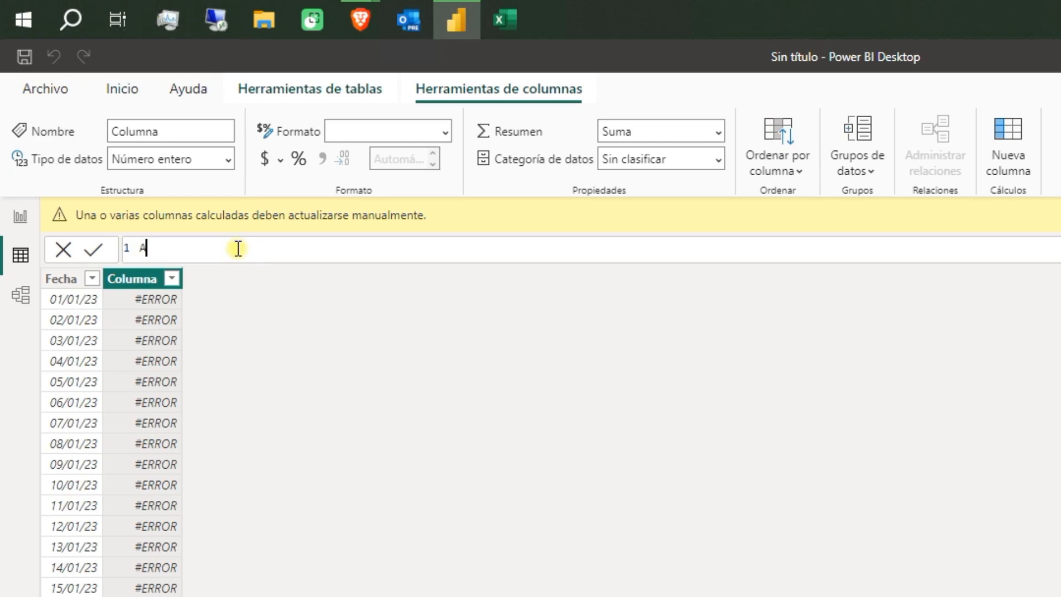
type("ño=ye")
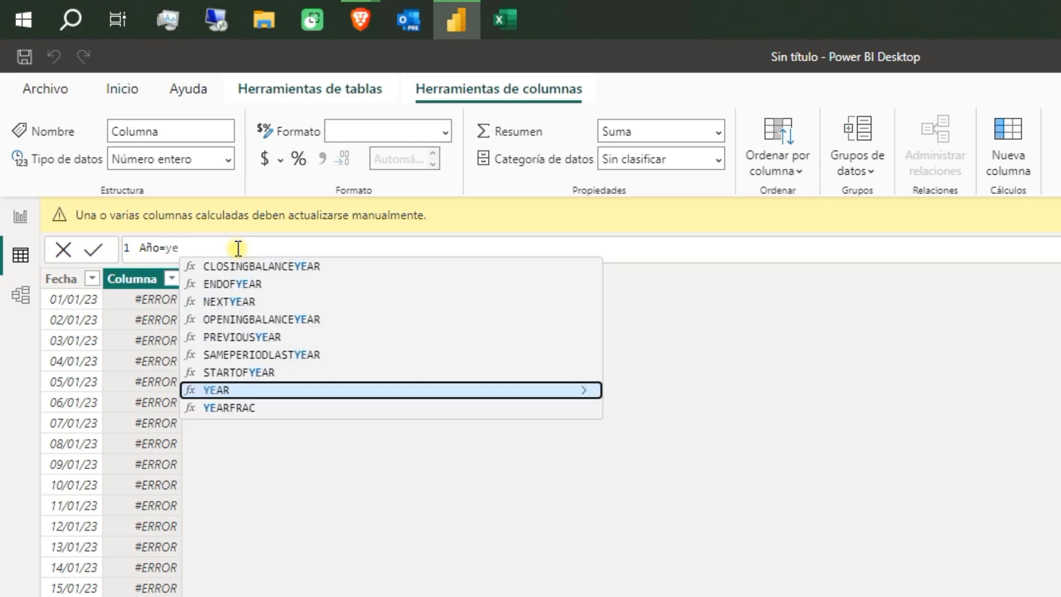
left_click(217, 389)
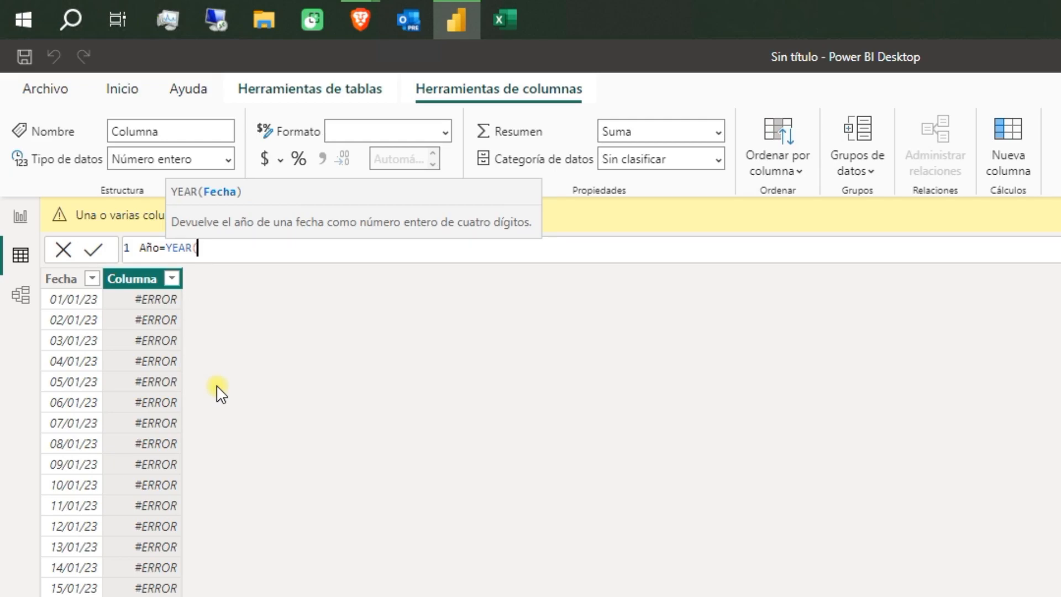
type("cal")
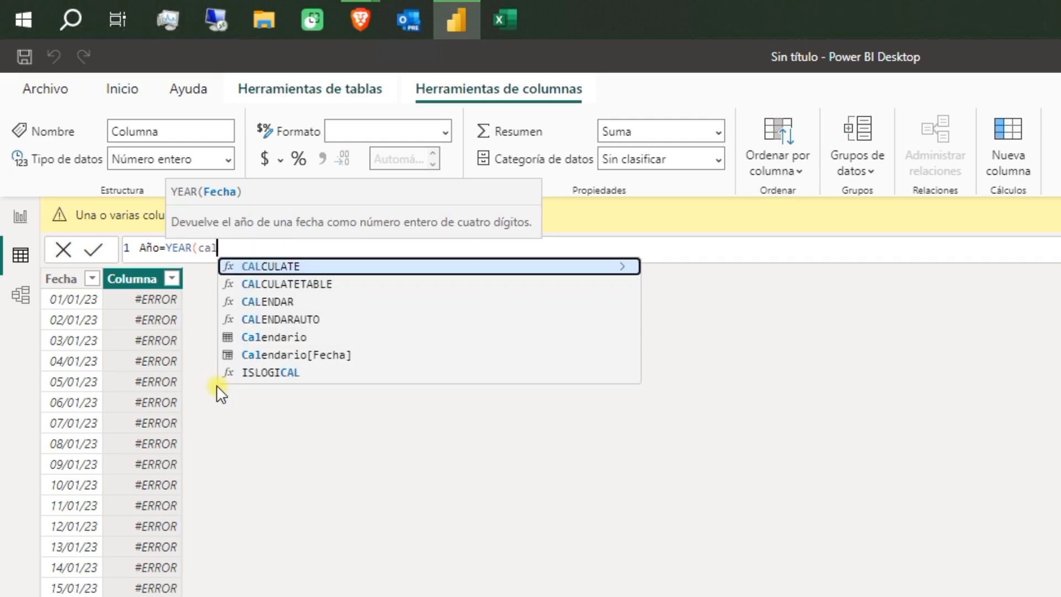
left_click(306, 356)
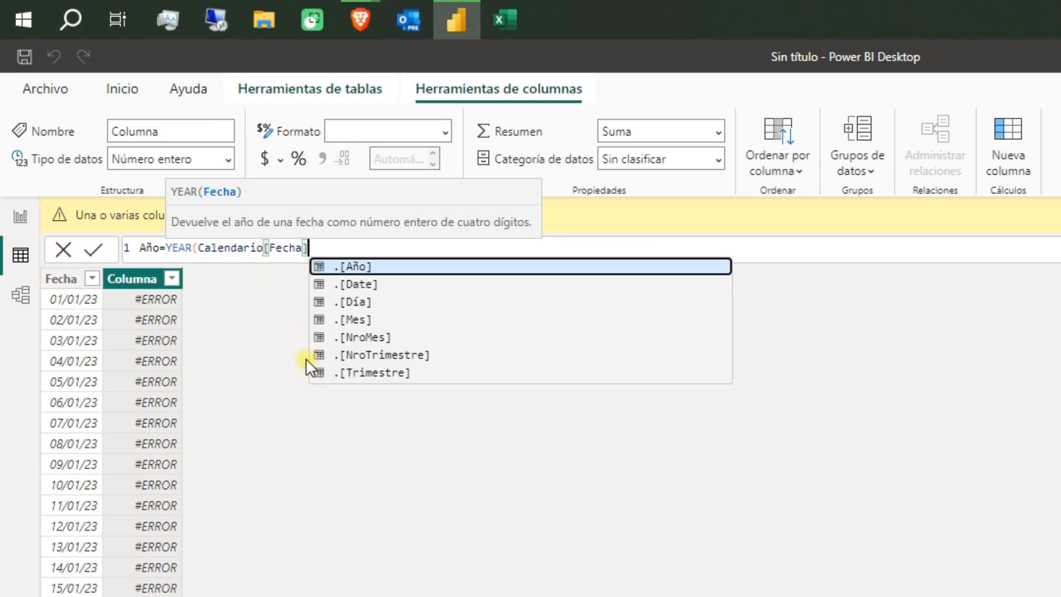
type(")")
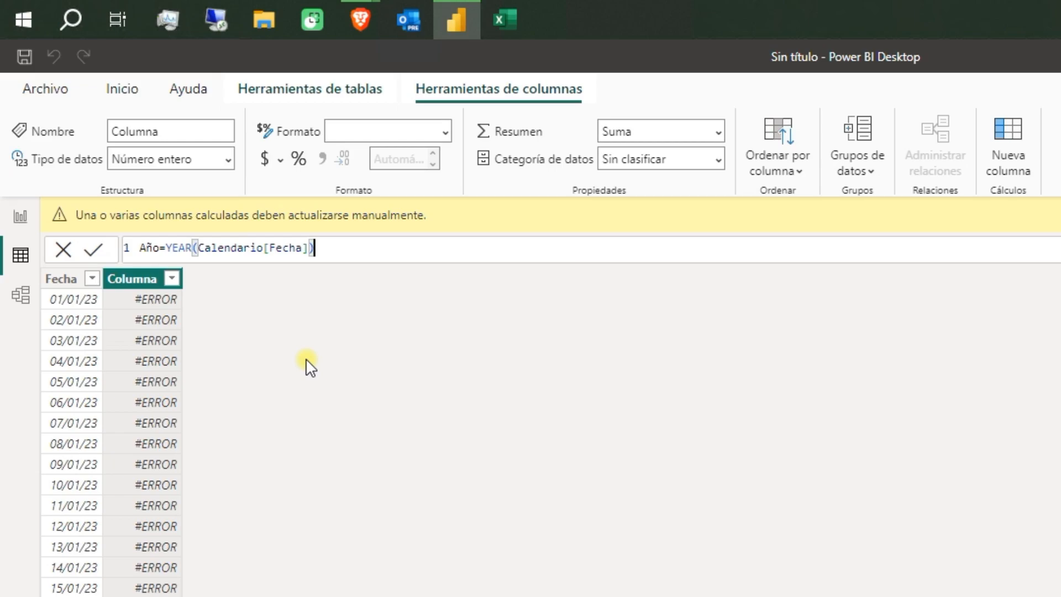
key("Return")
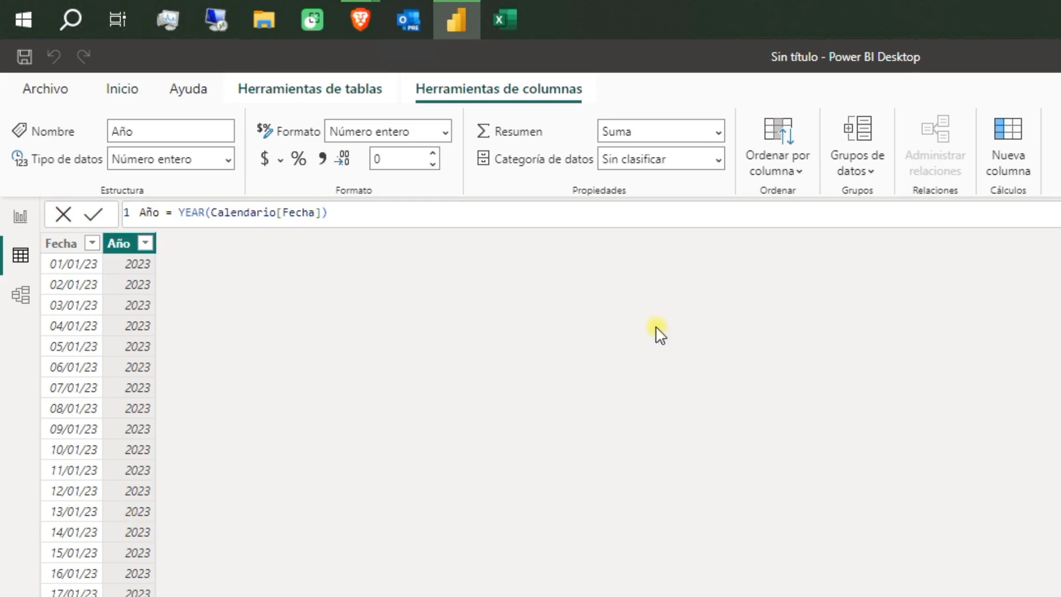
Add a calculated column to the Calendario table with the formula Mes = MONTH(Calendario[Fecha])
left_click(1009, 138)
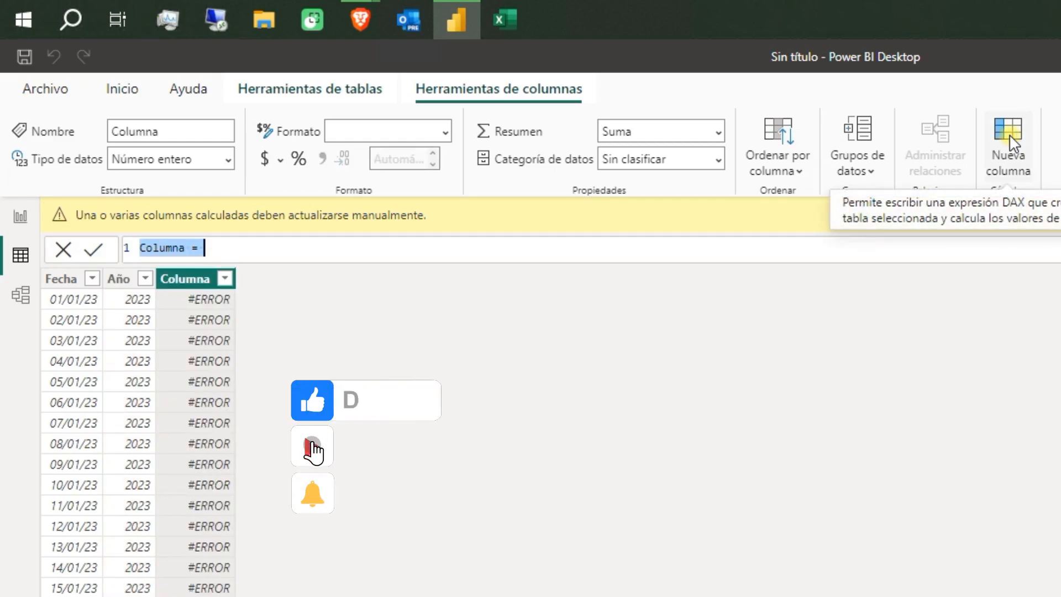
type("Mes")
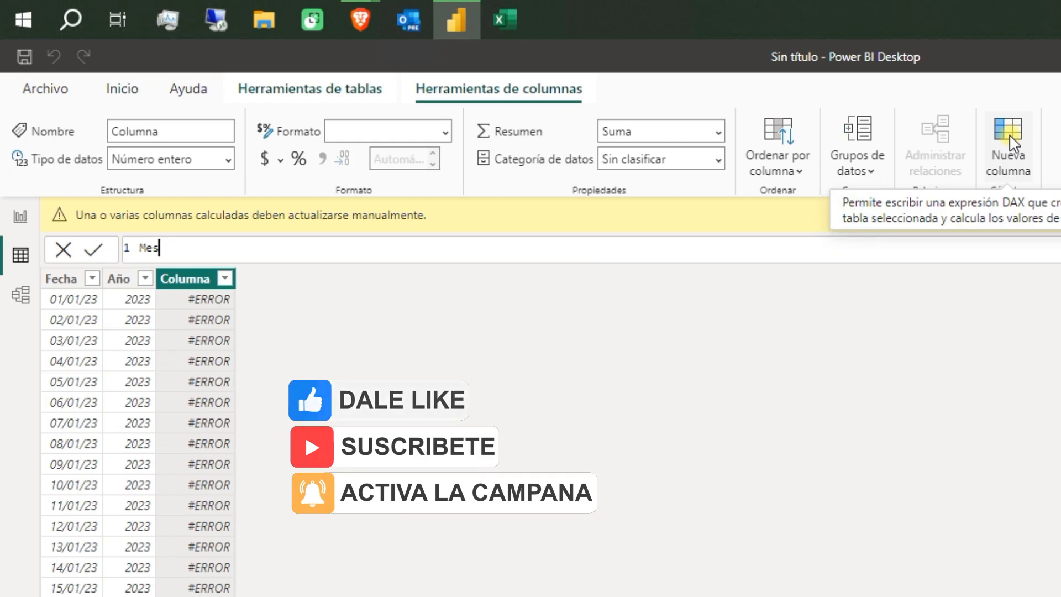
type("=")
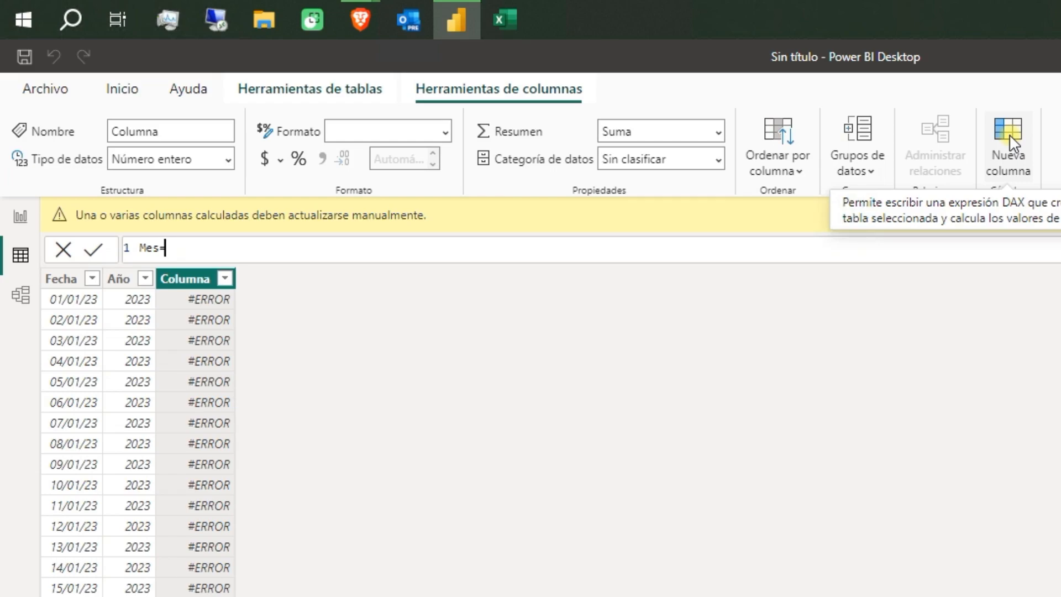
type("mon")
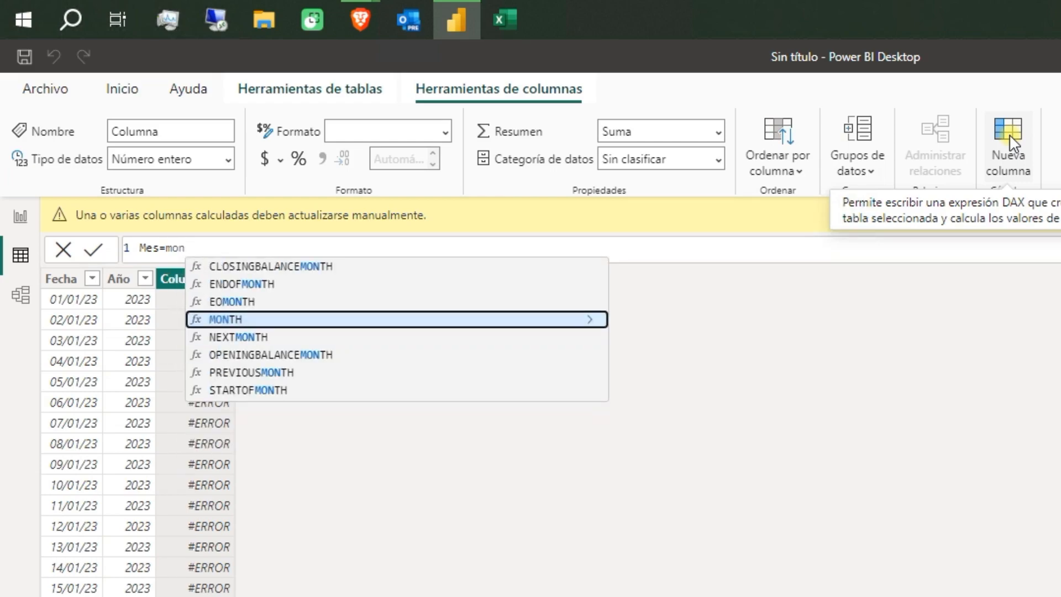
left_click(221, 319)
key("Return")
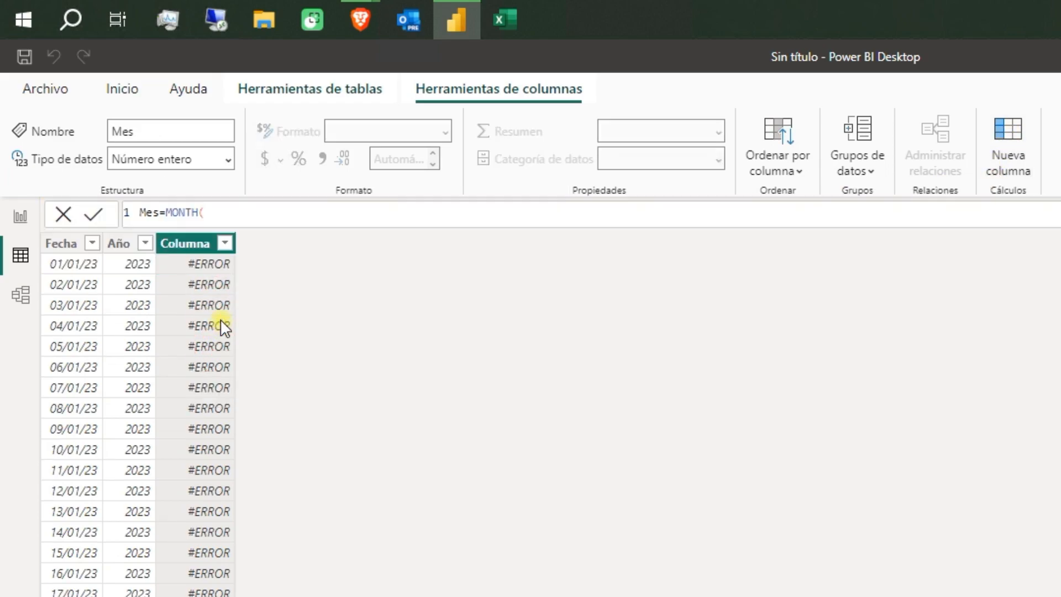
left_click(235, 214)
left_click(236, 213)
key("BackSpace")
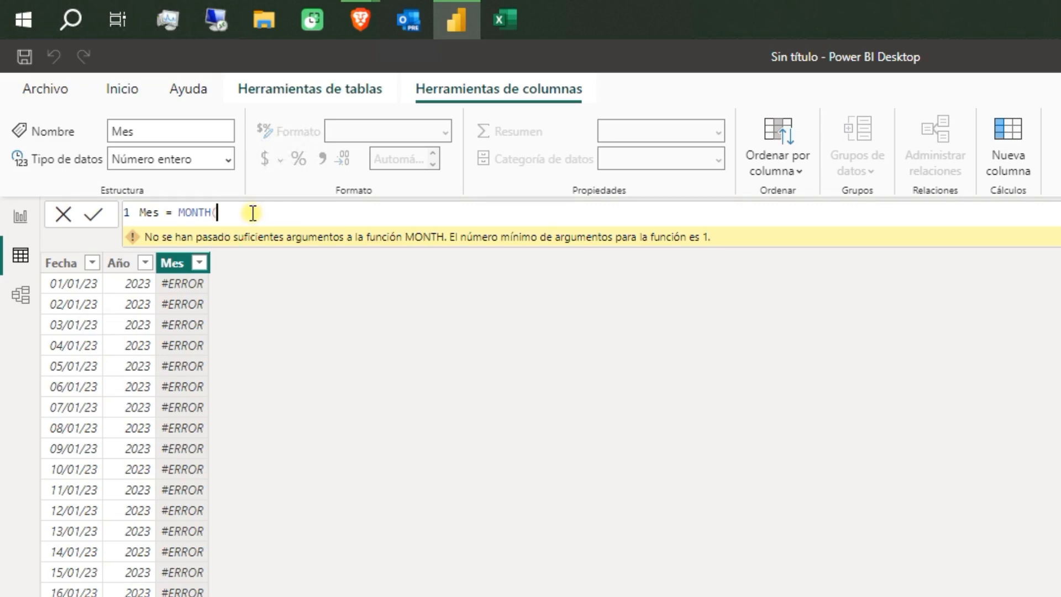
type("c")
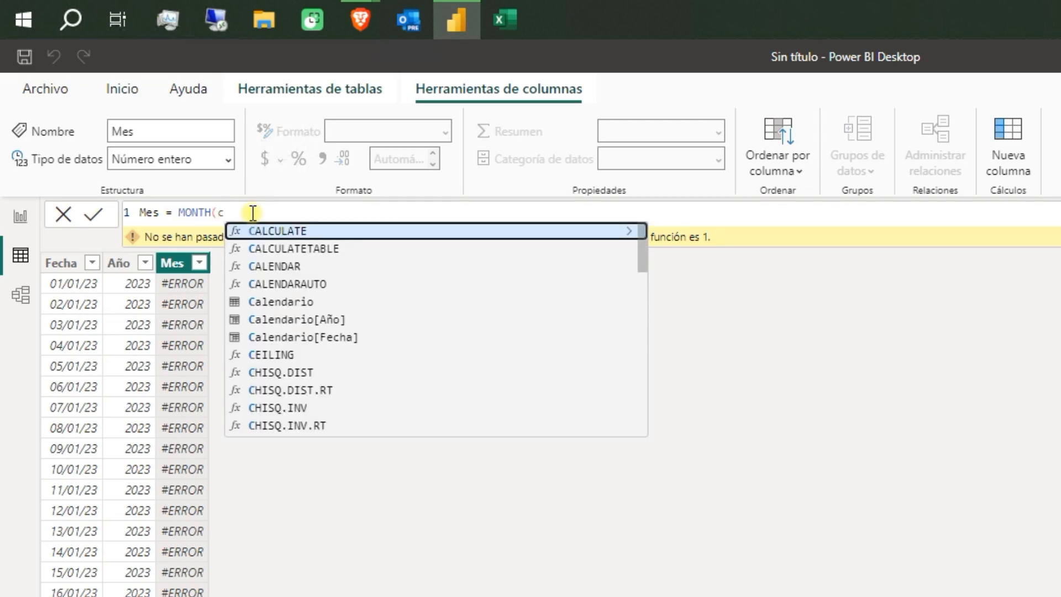
left_click(310, 338)
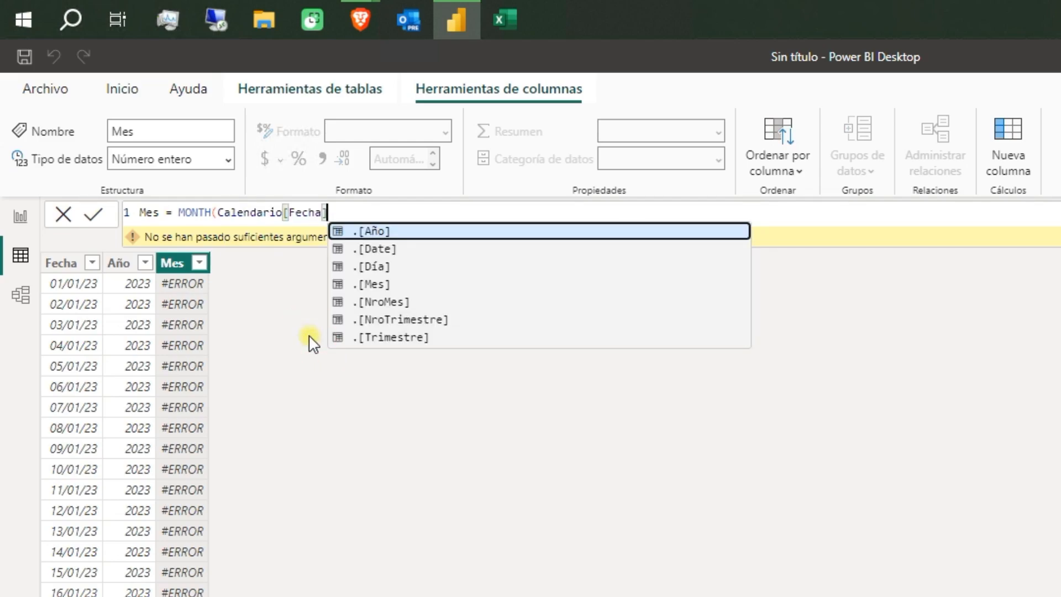
type(")")
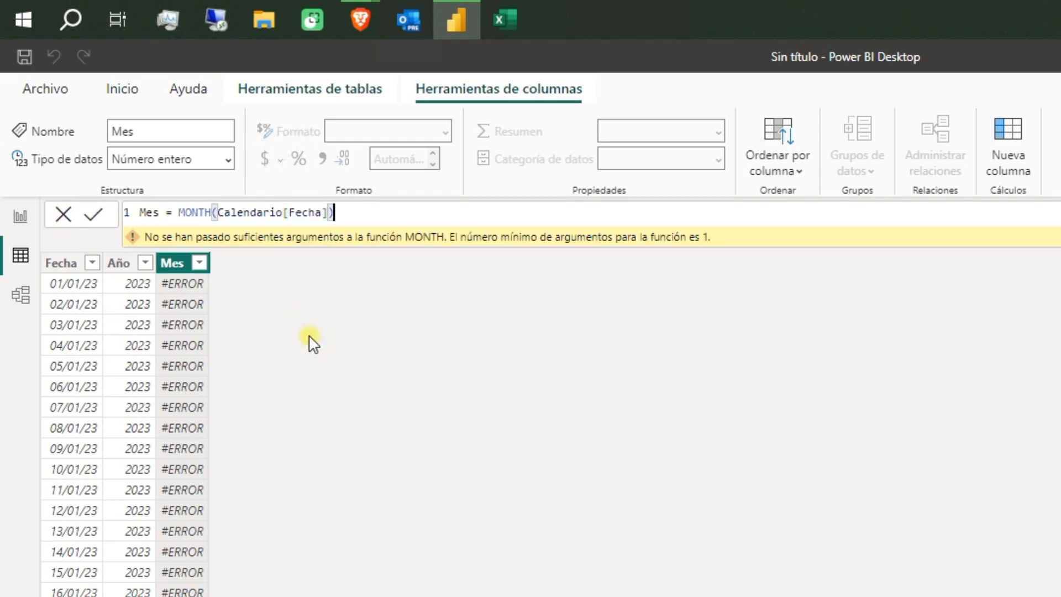
key("Return")
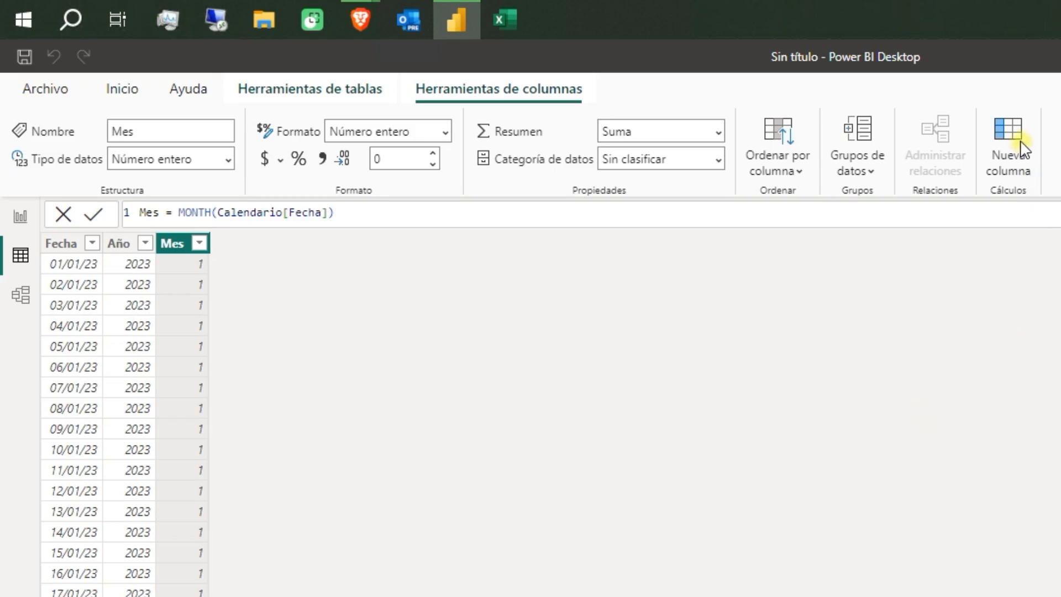
Add a calculated column to the Calendario table with the formula Día = DAY(Calendario[Fecha])
left_click(1004, 164)
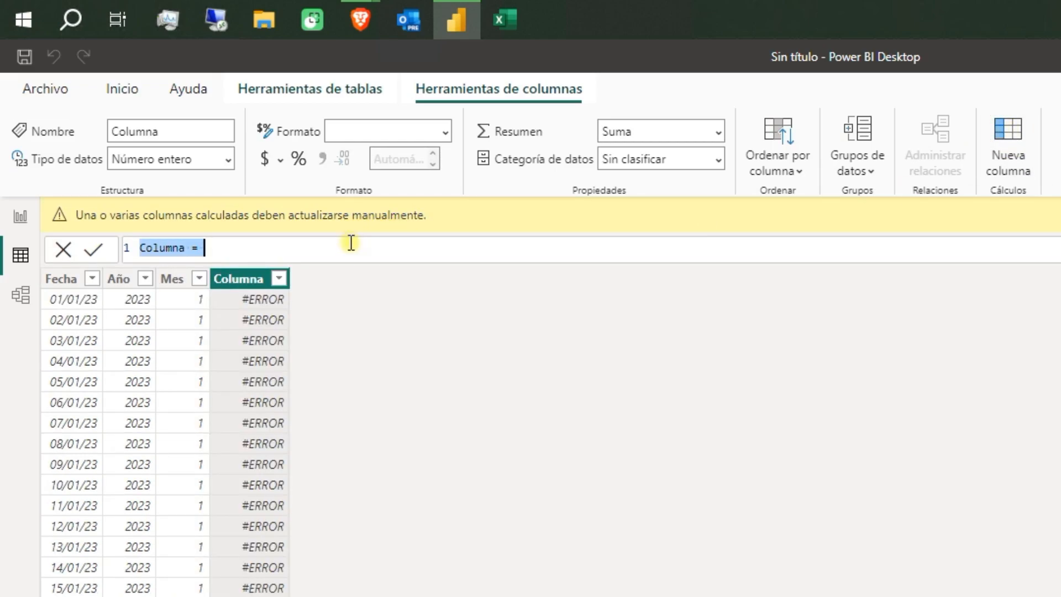
type("D")
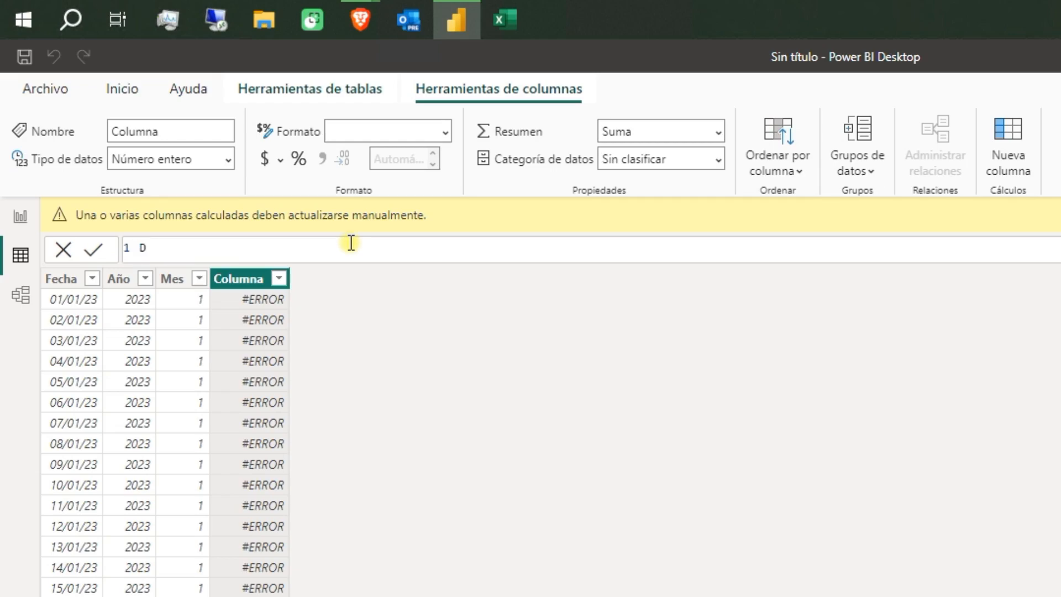
type("ía=da")
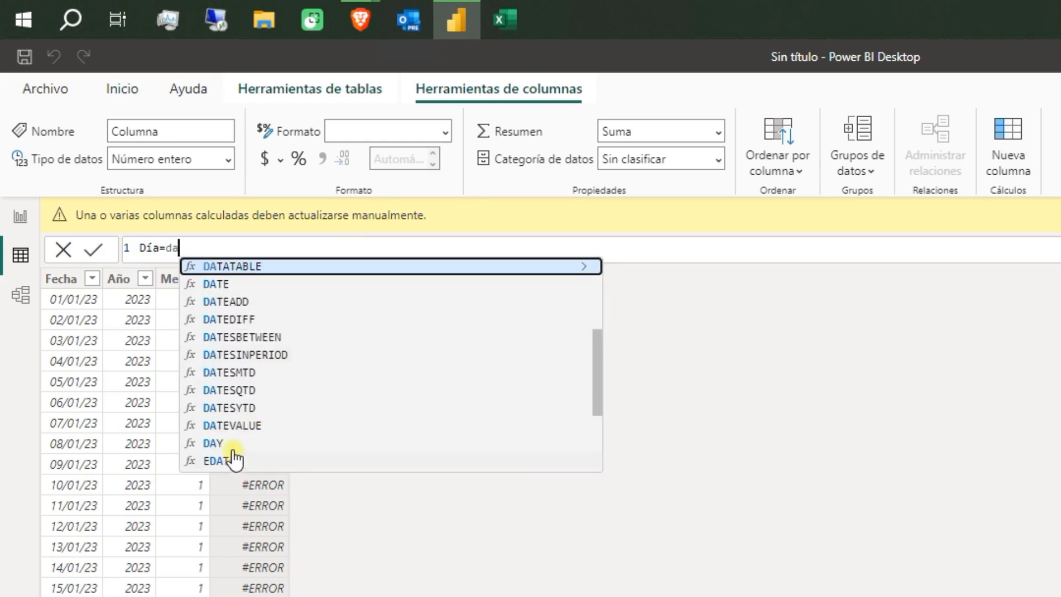
left_click(230, 442)
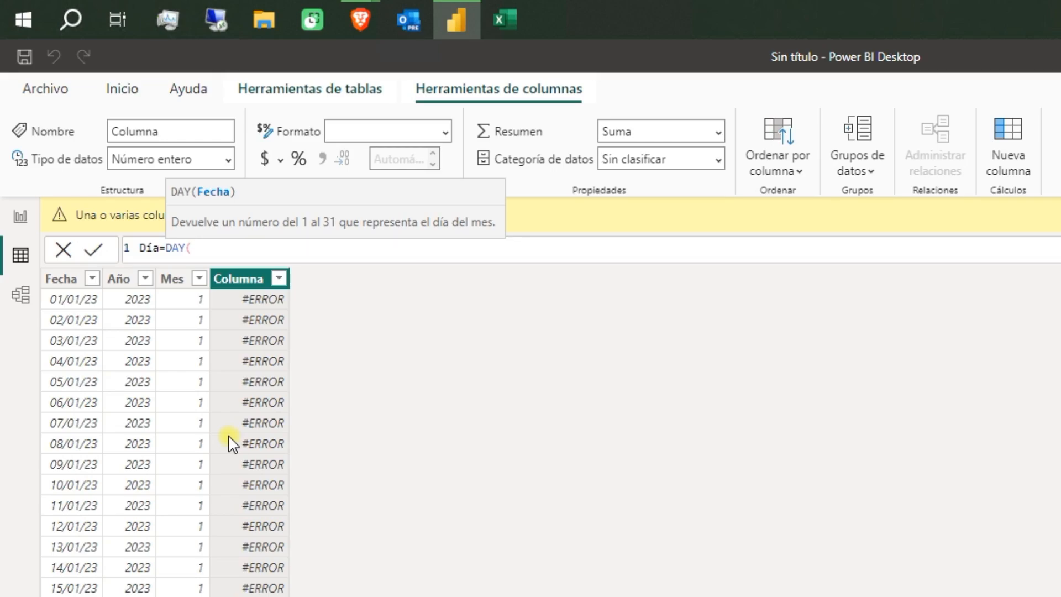
type("c")
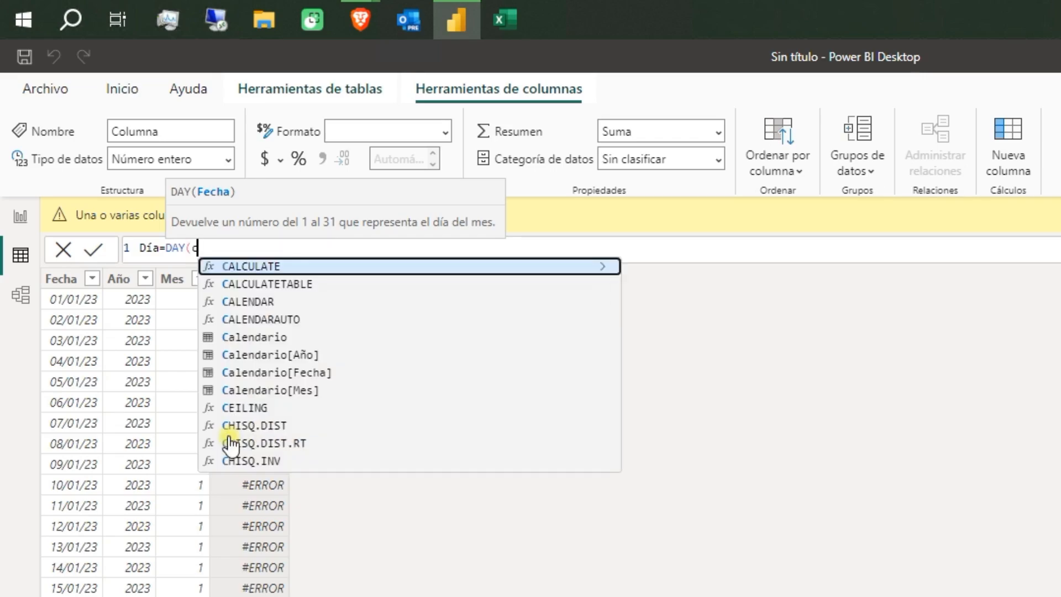
type("al")
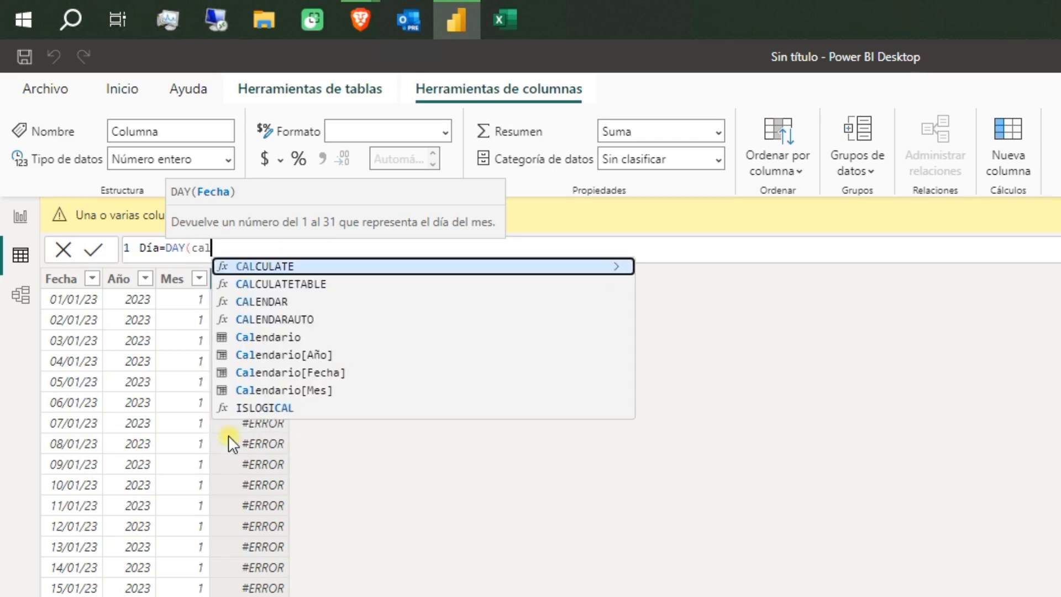
left_click(329, 373)
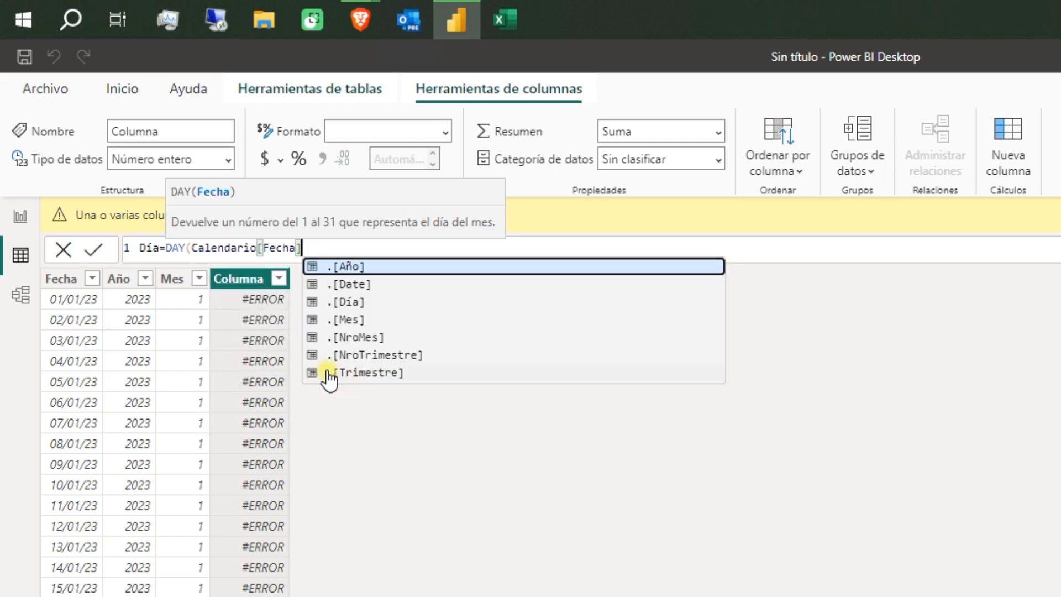
type(")")
key("Return")
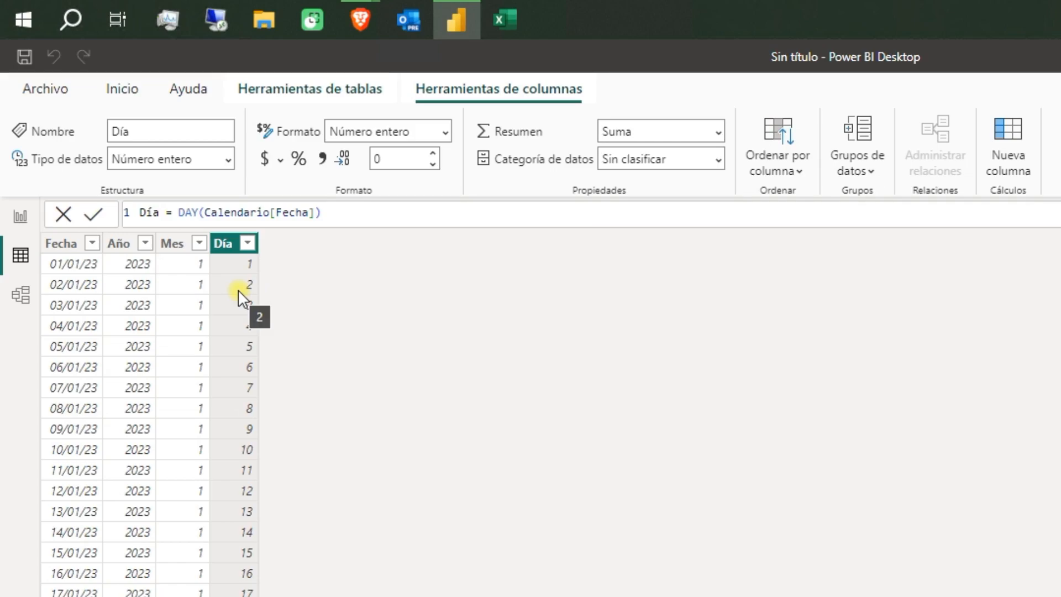
Add a calculated column to the Calendario table with the formula Semanas = WEEKNUM(Calendario[Fecha])
left_click(1009, 133)
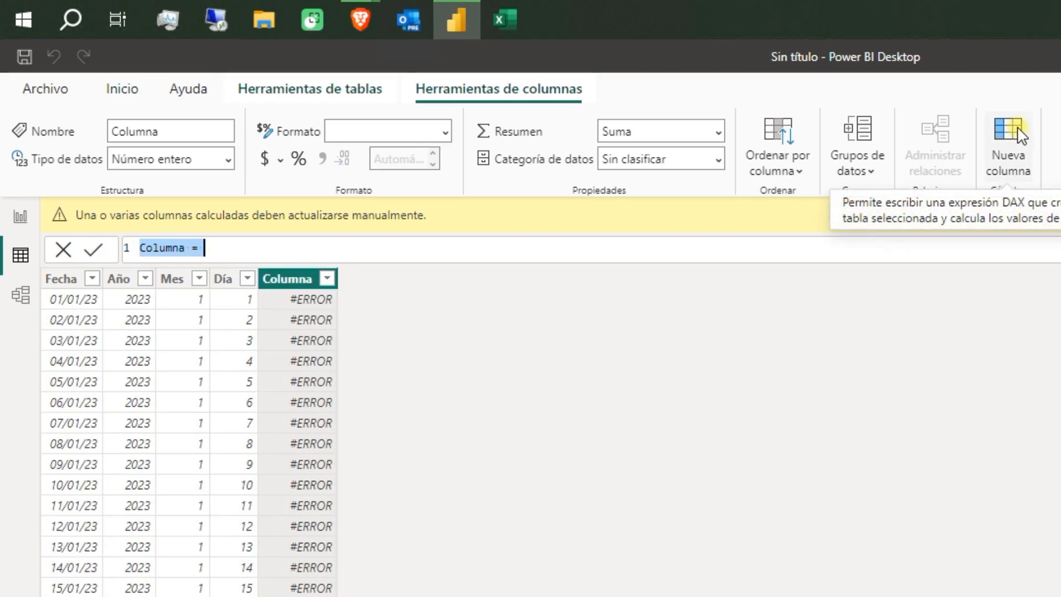
type("Semana")
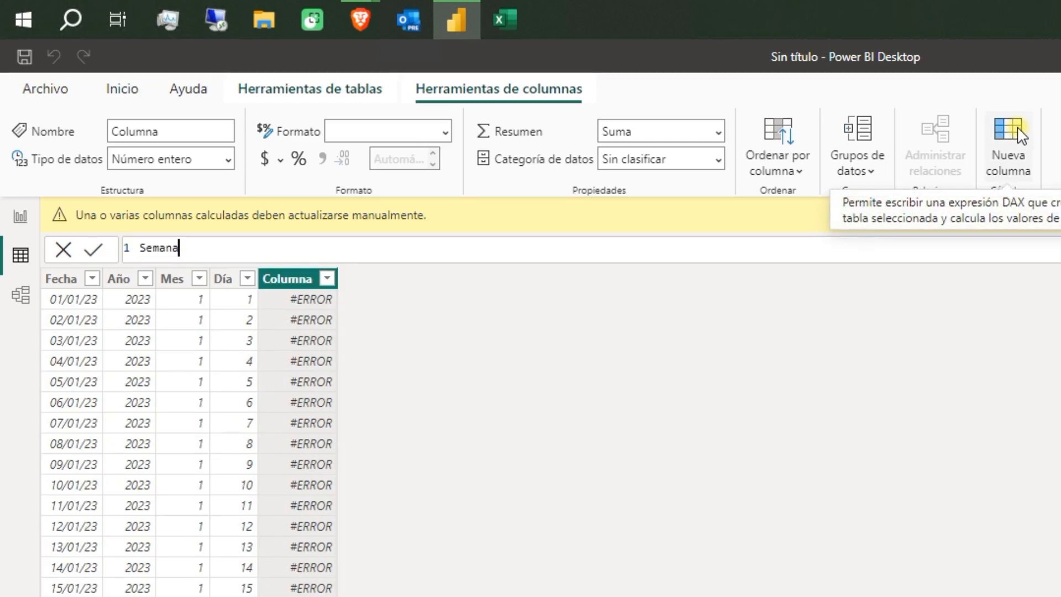
type("s=we")
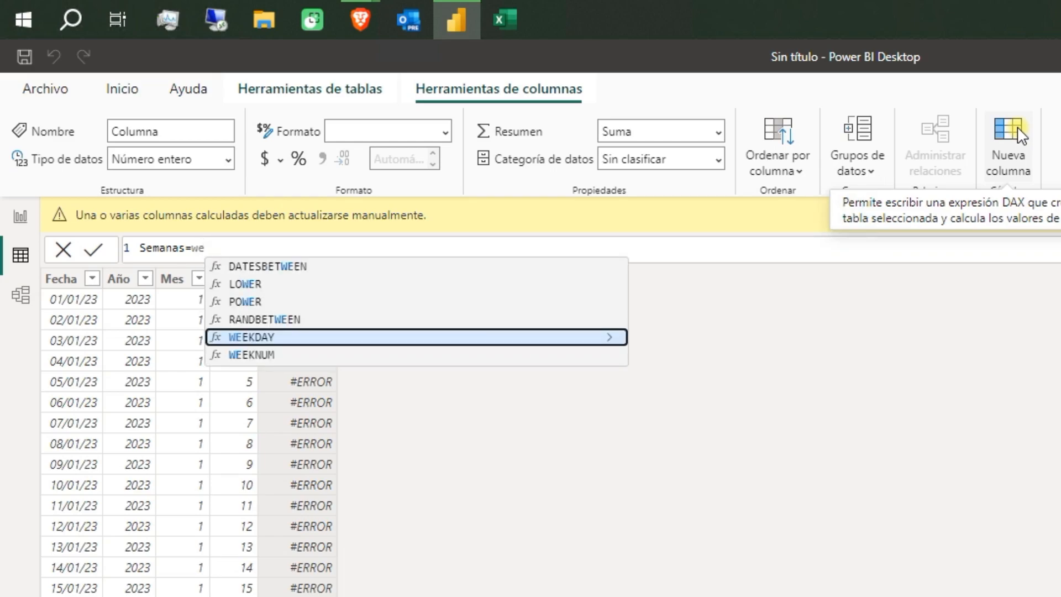
left_click(264, 356)
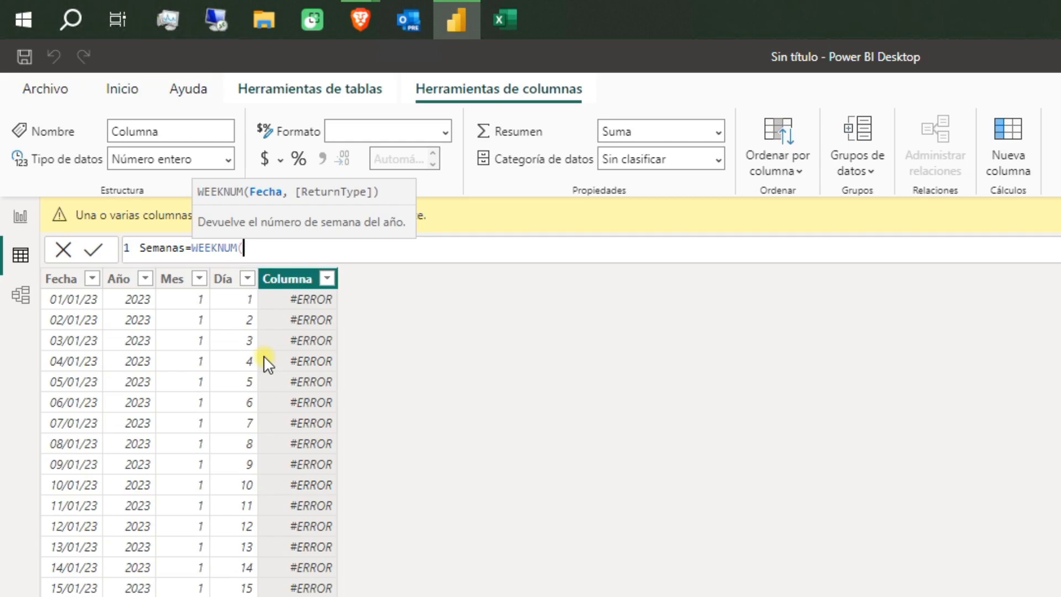
type("cal")
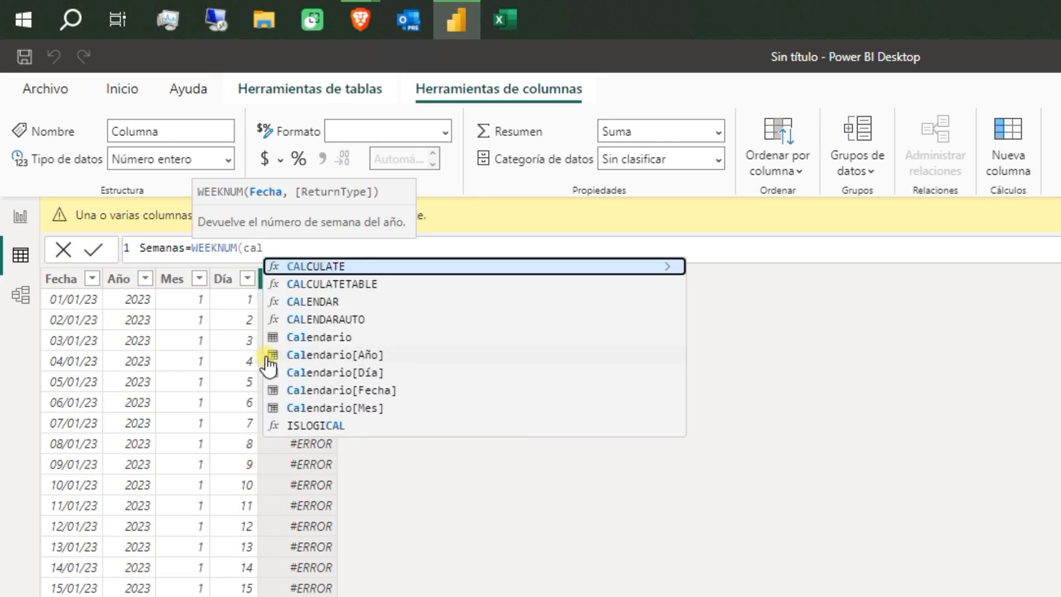
left_click(367, 390)
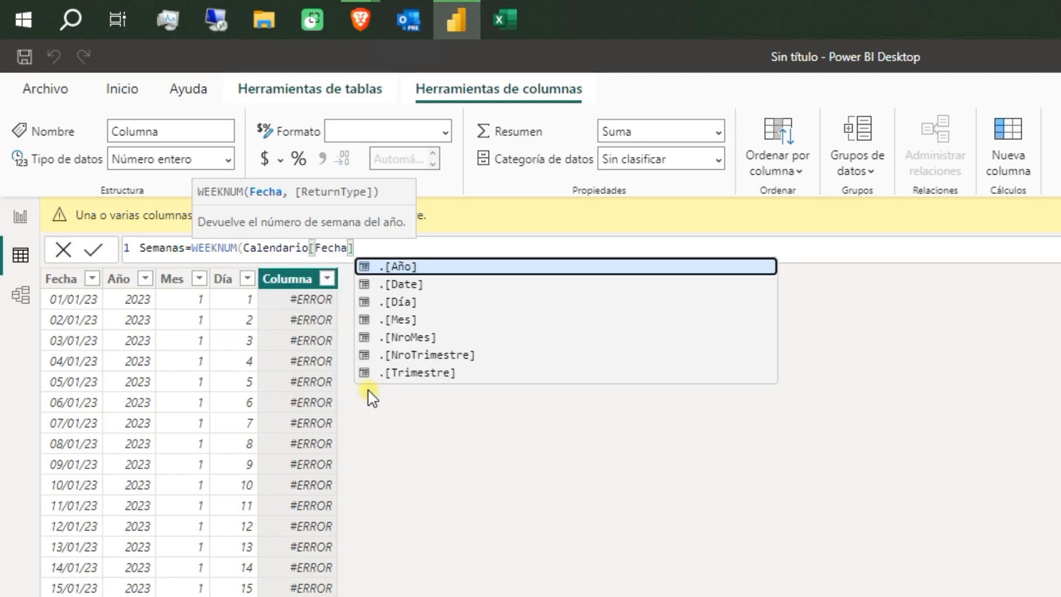
type(")")
key("Return")
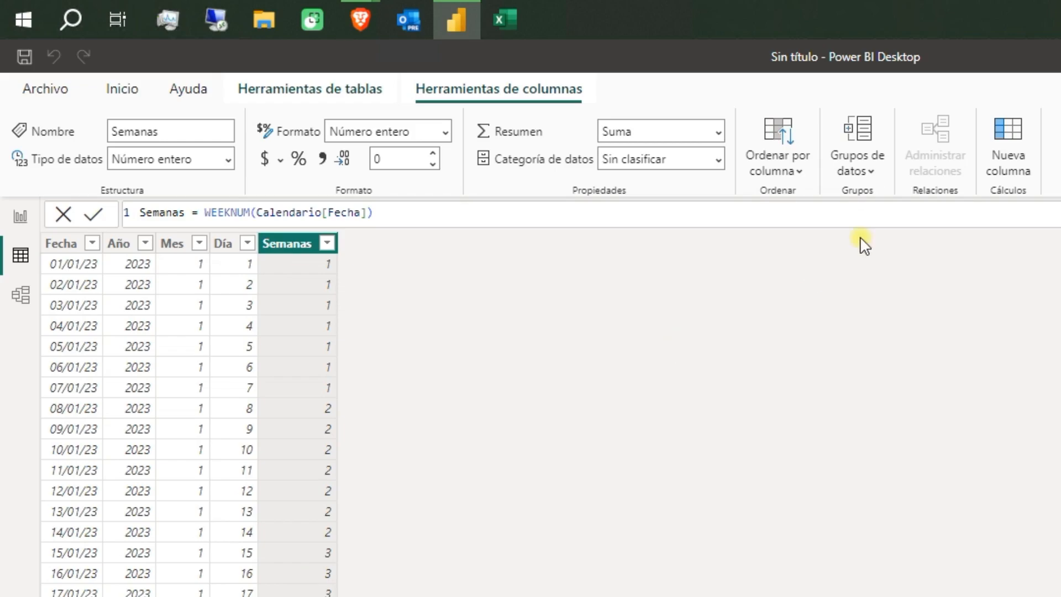
Add a calculated column to the Calendario table with the formula Trimestre = ROUNDUP(Calendario[Mes]/3,0) and check its distinct values
left_click(1006, 138)
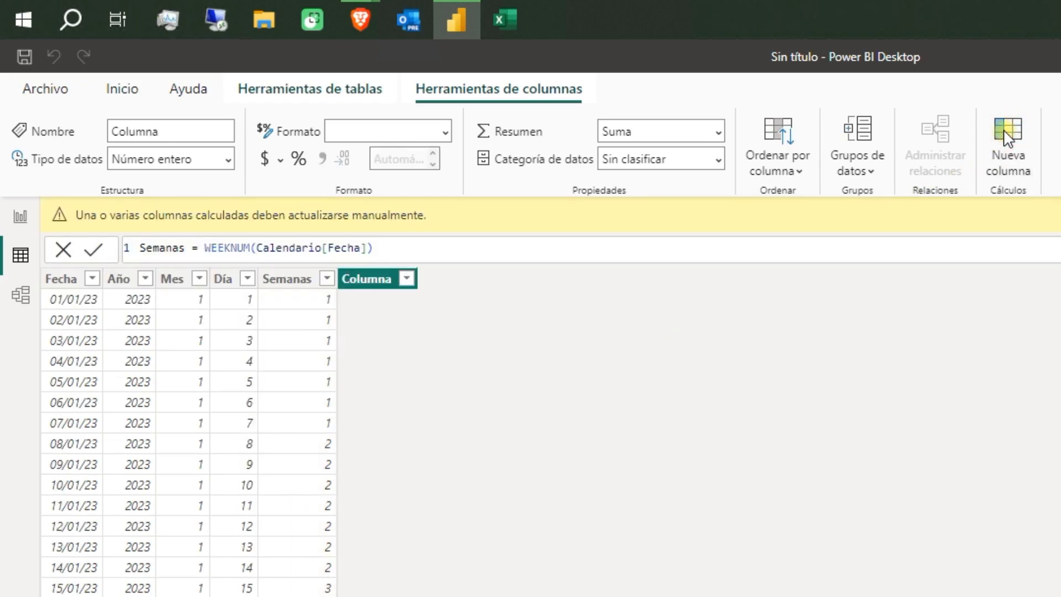
type("Tr")
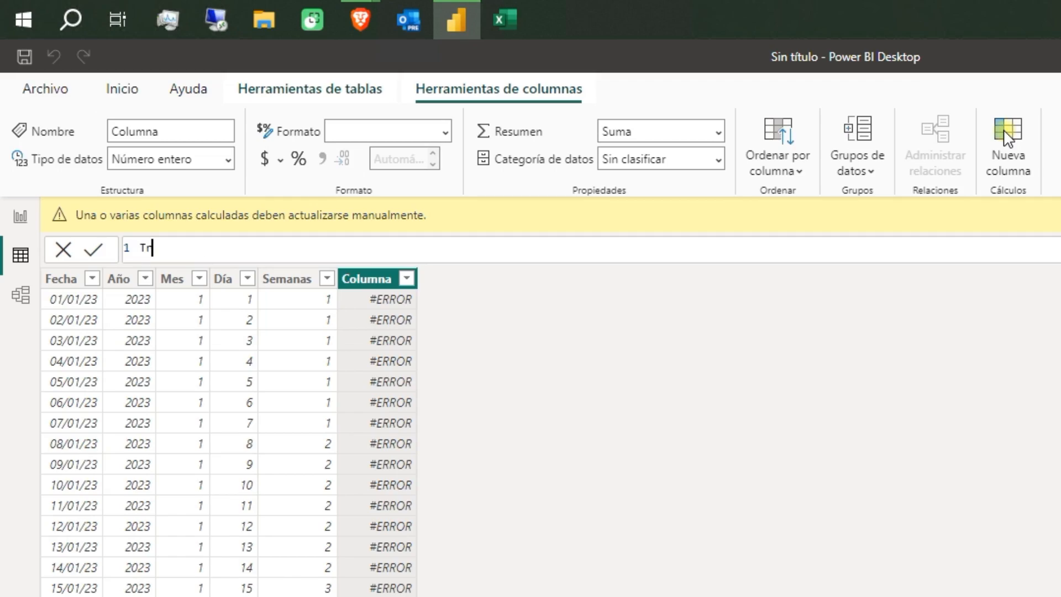
type("imestre=roun")
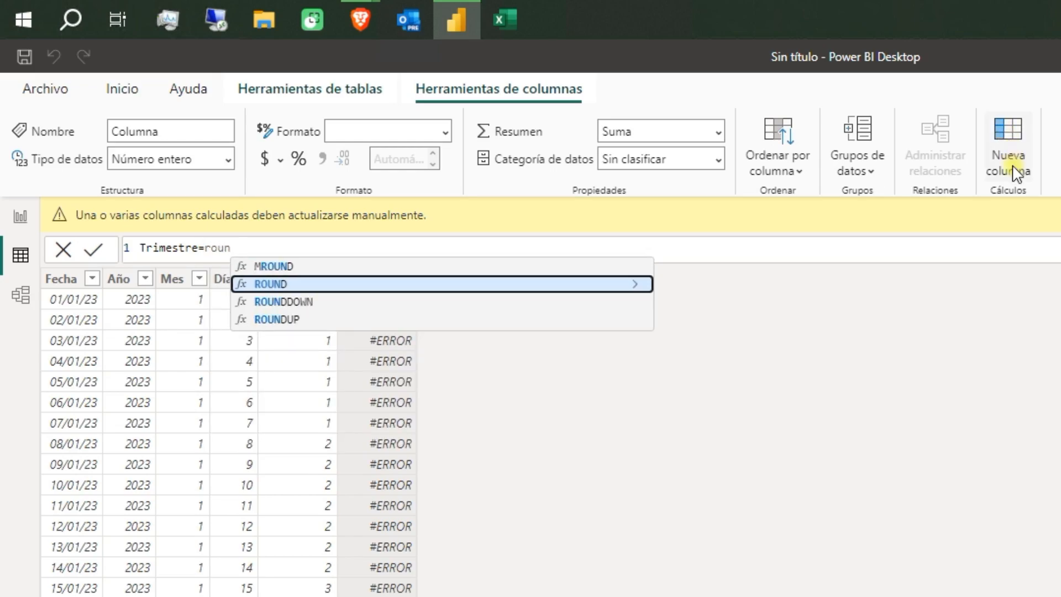
left_click(284, 321)
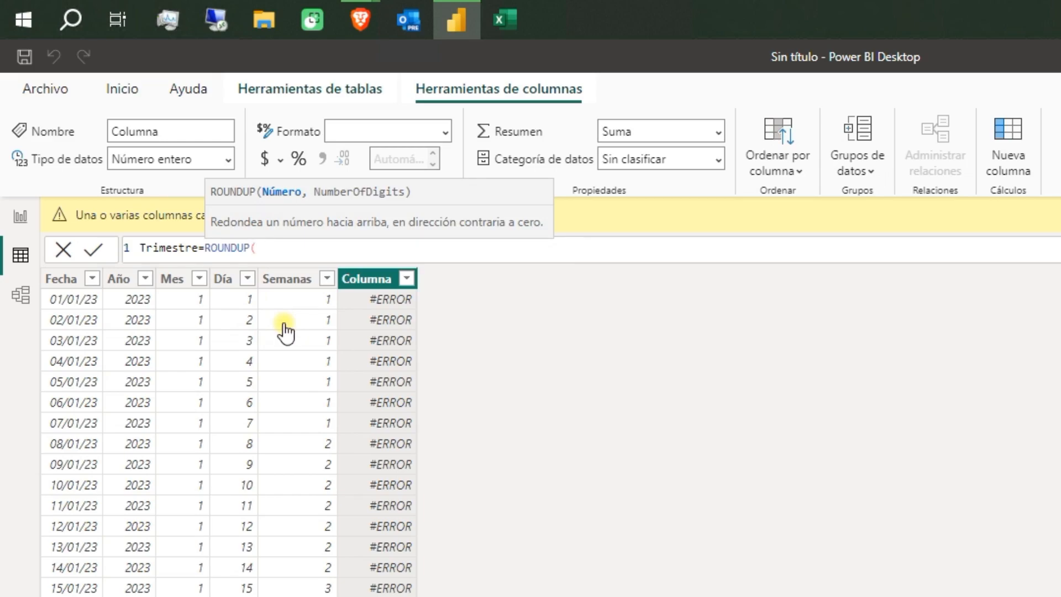
type("cal")
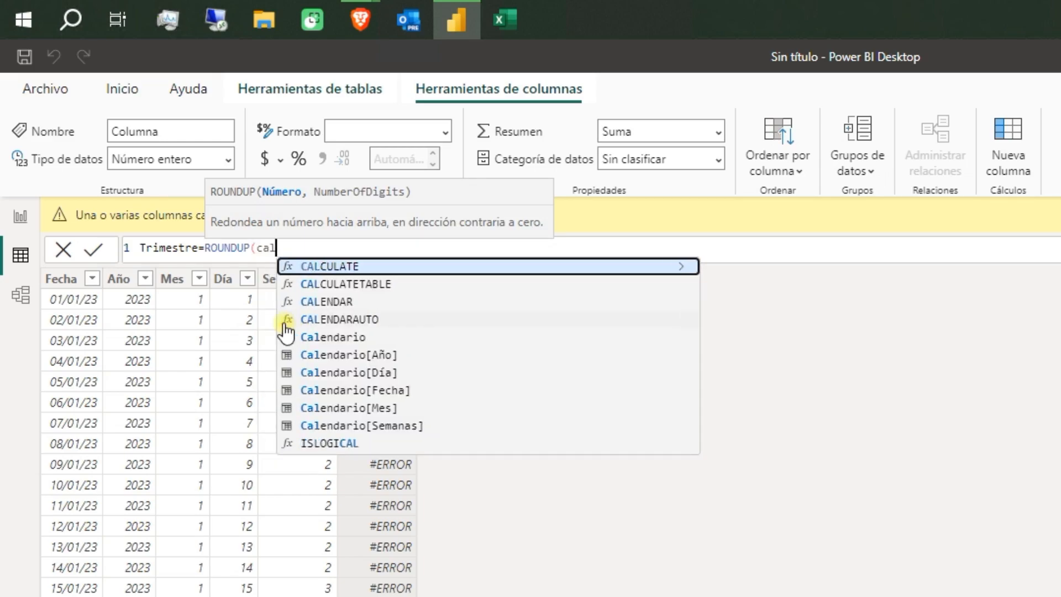
left_click(357, 408)
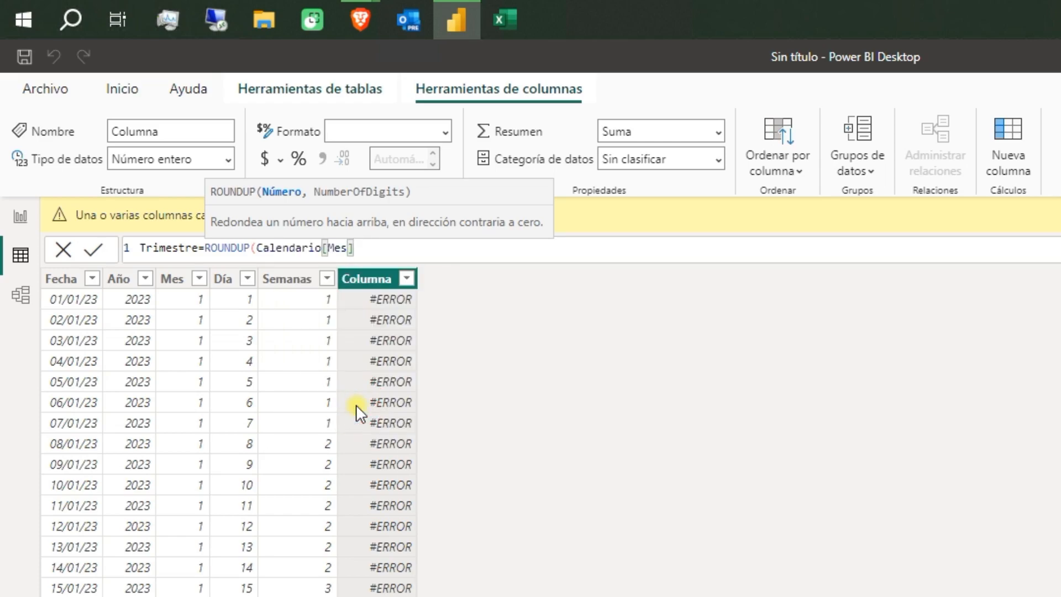
type("/")
type("3")
key("Escape")
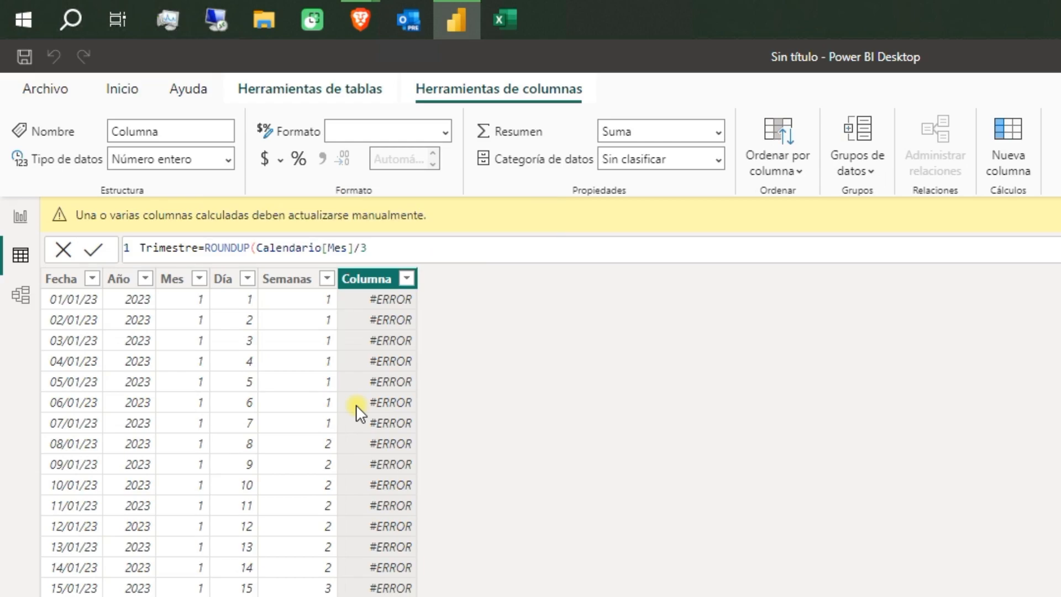
type(",0)")
key("Return")
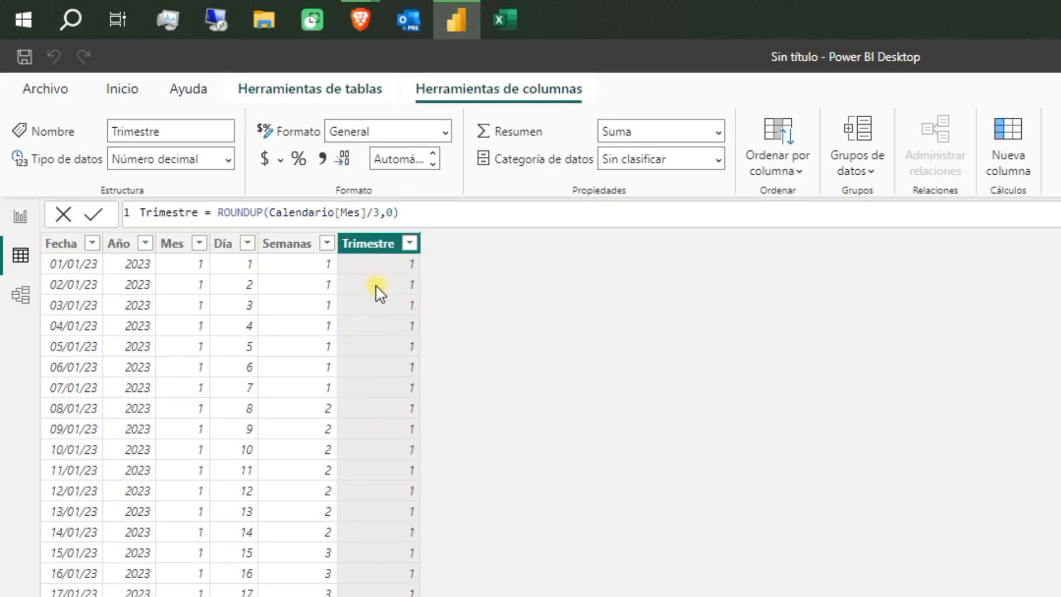
left_click(410, 245)
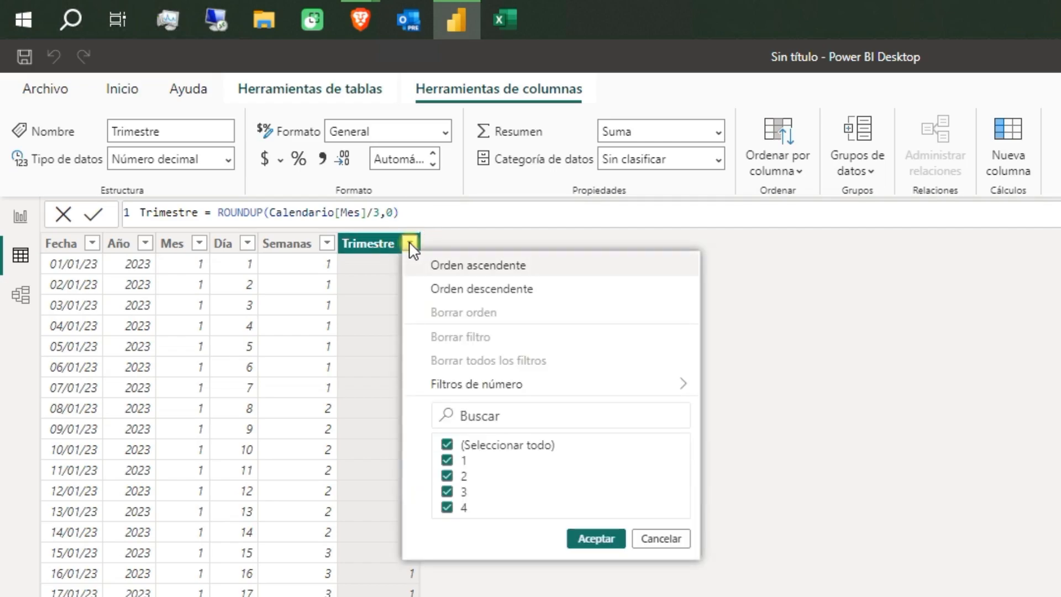
left_click(604, 542)
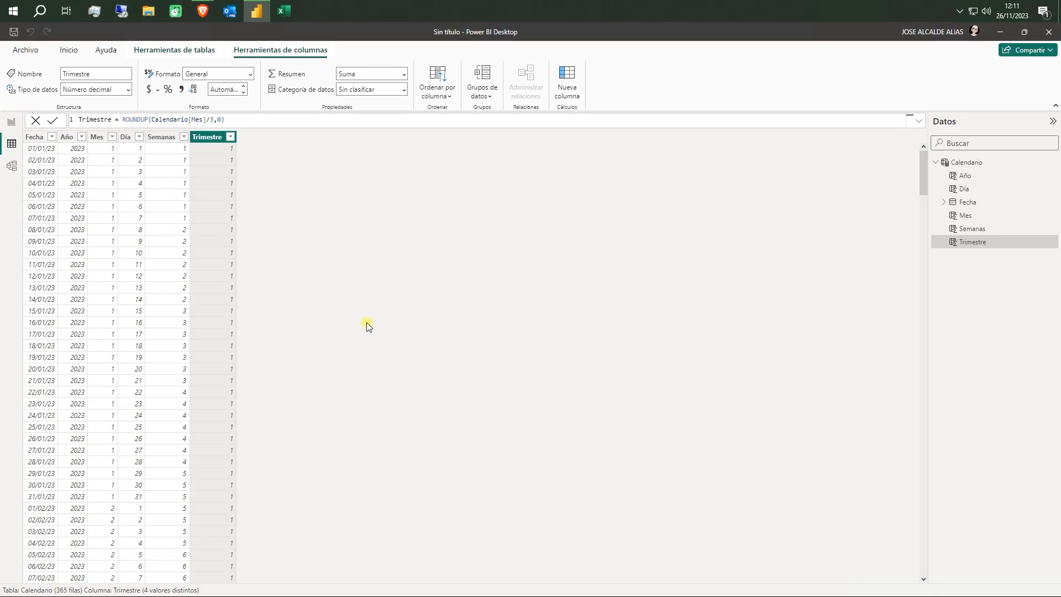
Switch to the browser and review the blog article's calendar table instructions and DAX column formulas
key("alt+Tab")
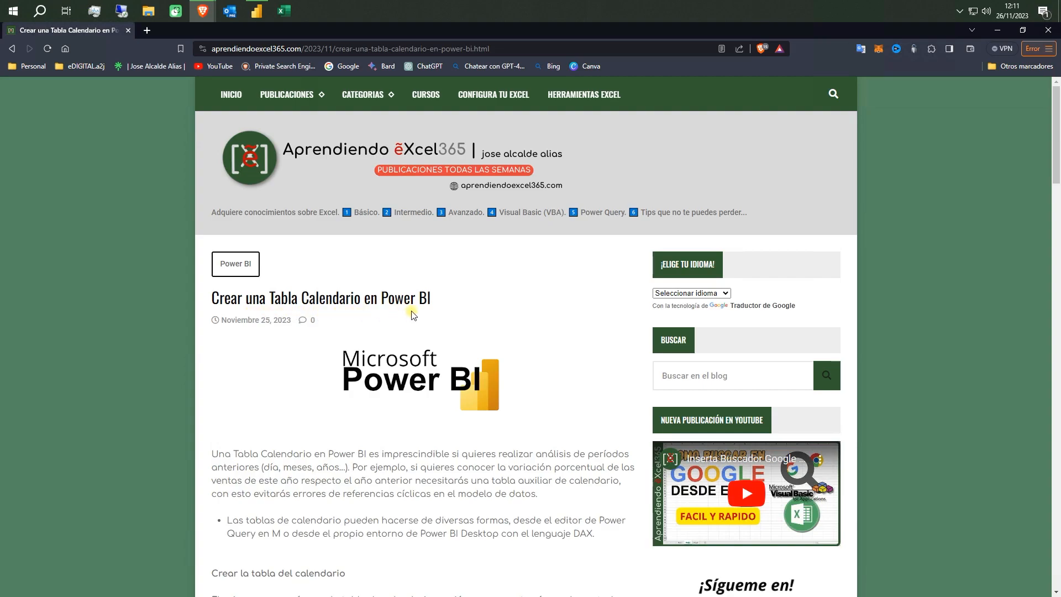
scroll(411, 315, "down", 8)
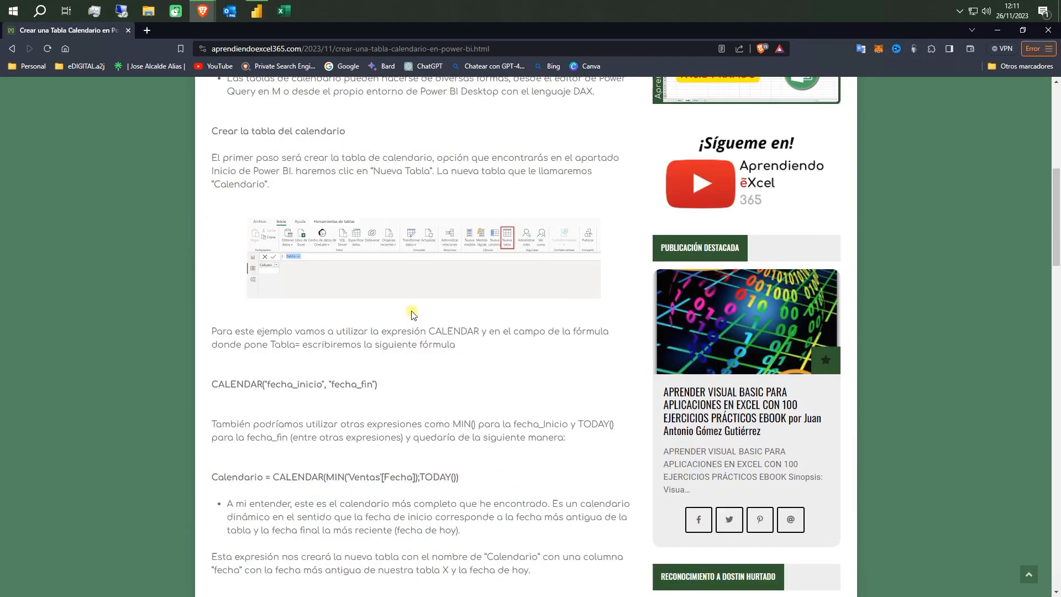
scroll(411, 315, "down", 1)
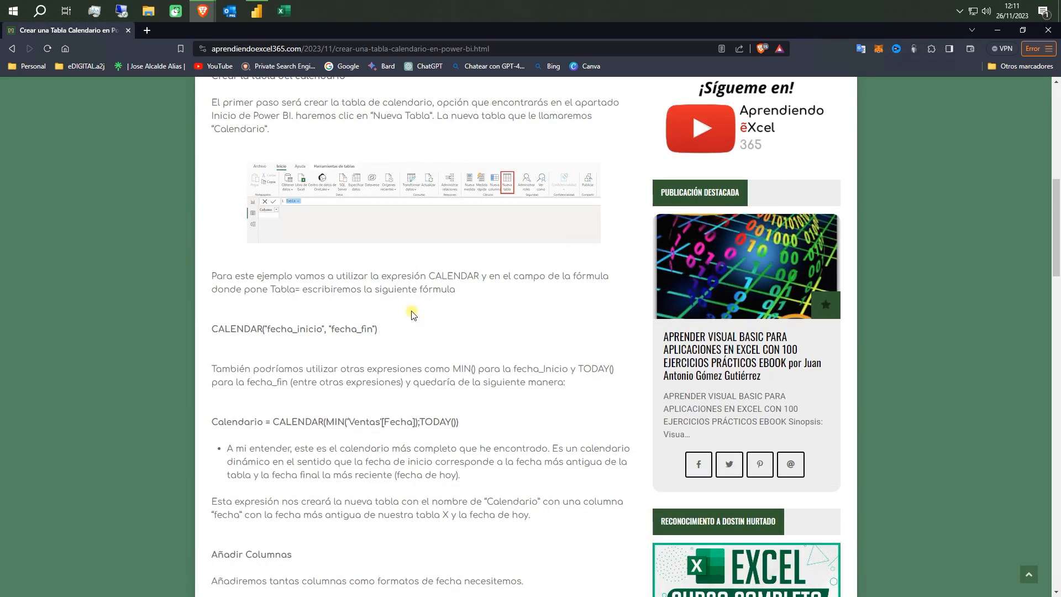
scroll(412, 315, "down", 10)
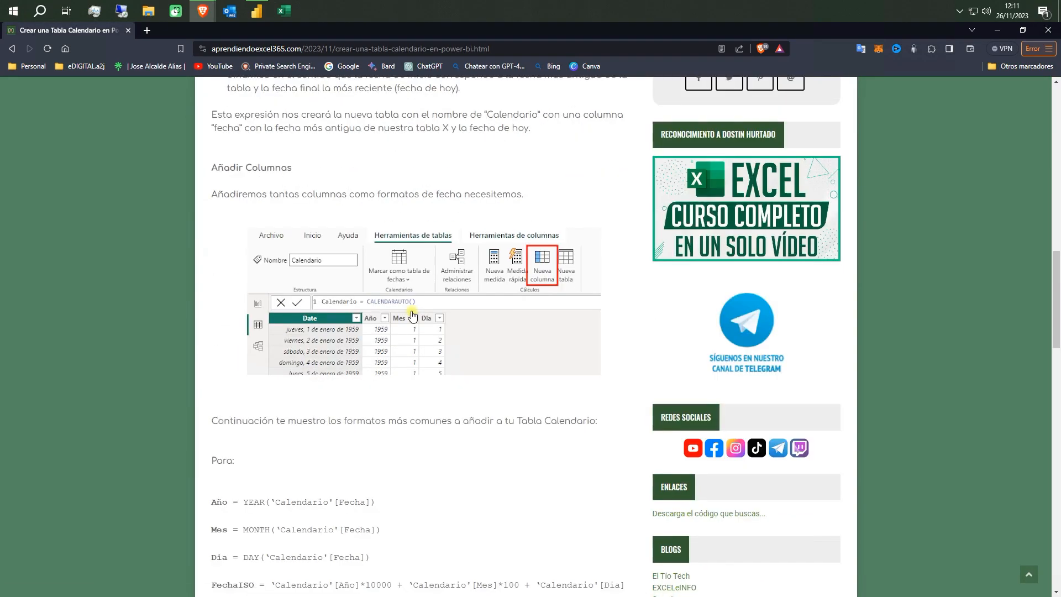
scroll(412, 315, "down", 2)
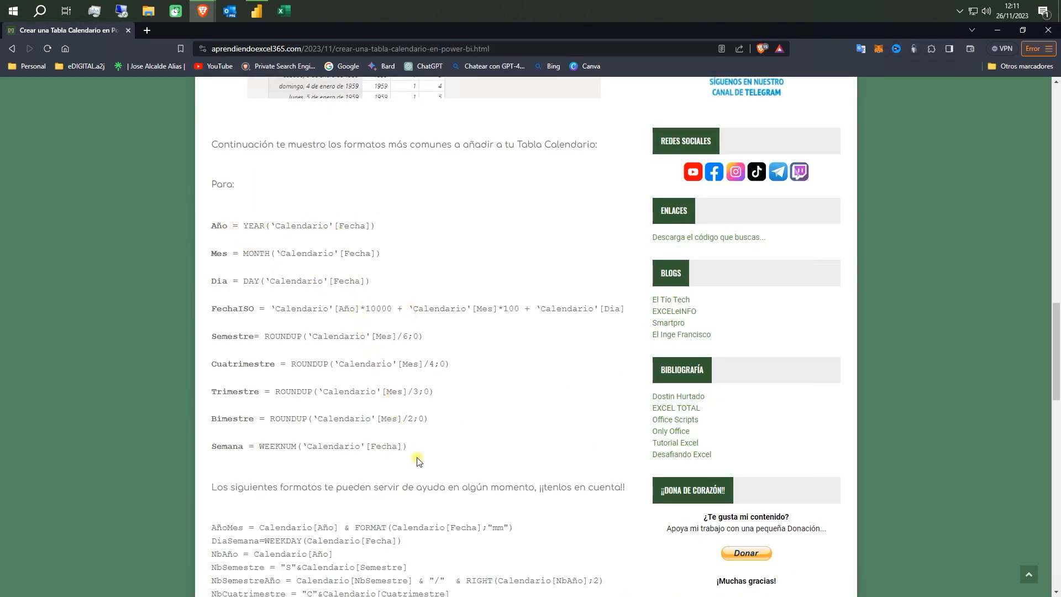
scroll(470, 428, "down", 5)
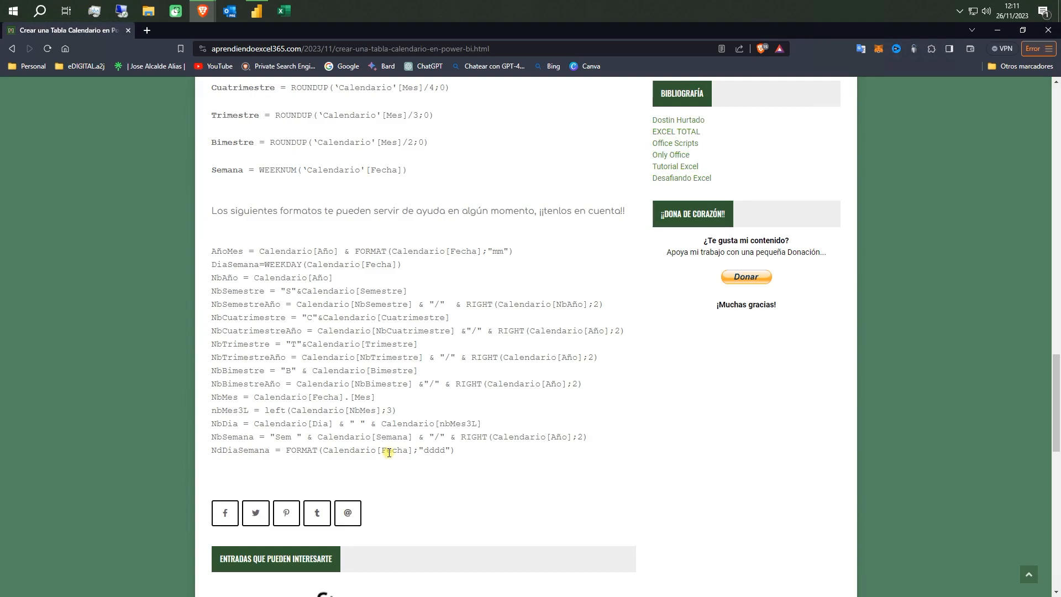
Return to Power BI Desktop, show the data model diagram and move the Calendario table toward the middle of the canvas
left_click(257, 12)
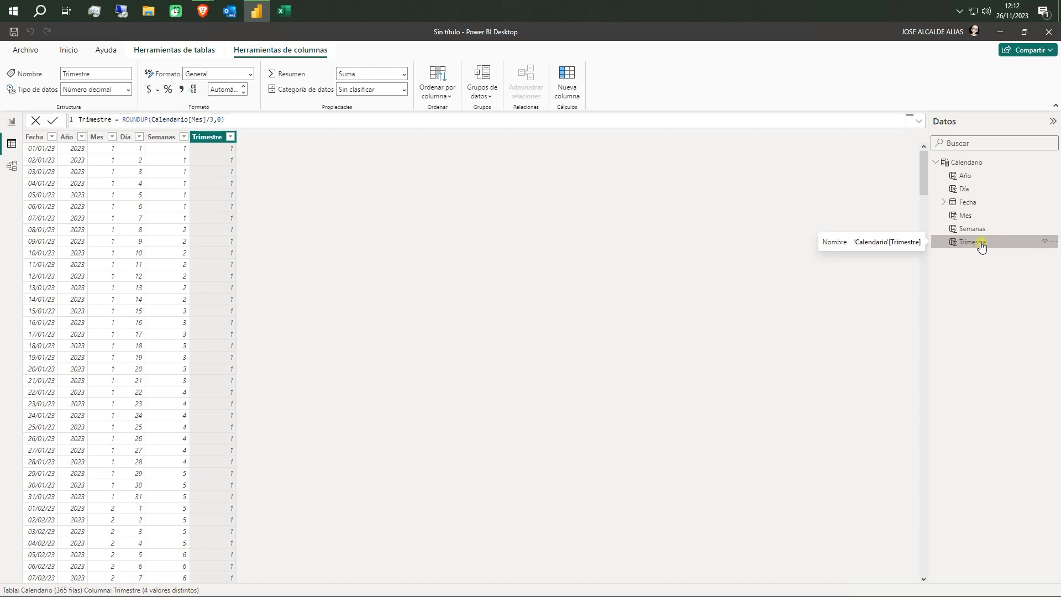
left_click(12, 169)
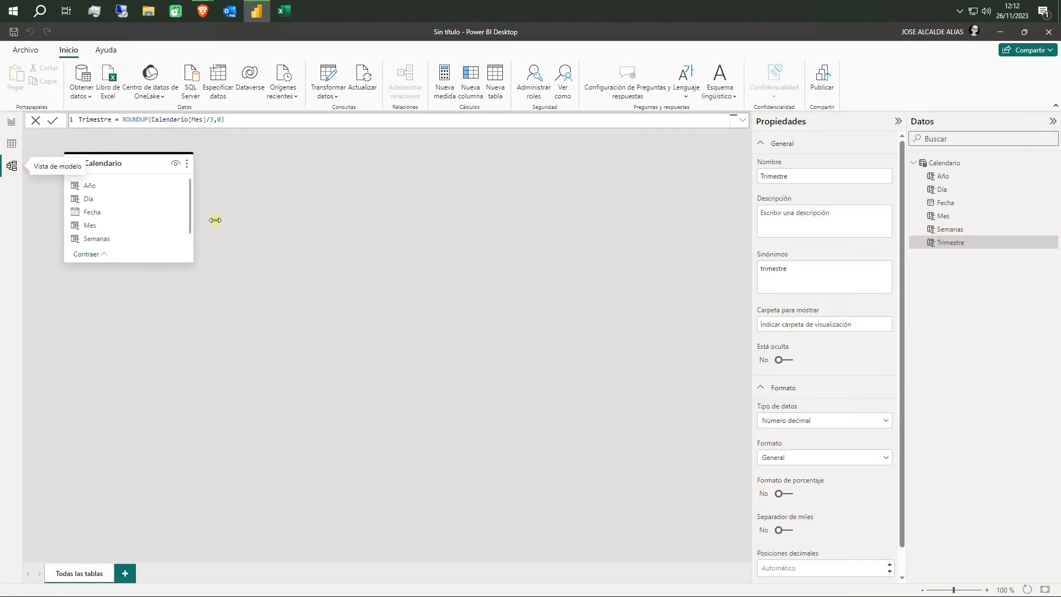
left_click_drag(127, 166, 325, 196)
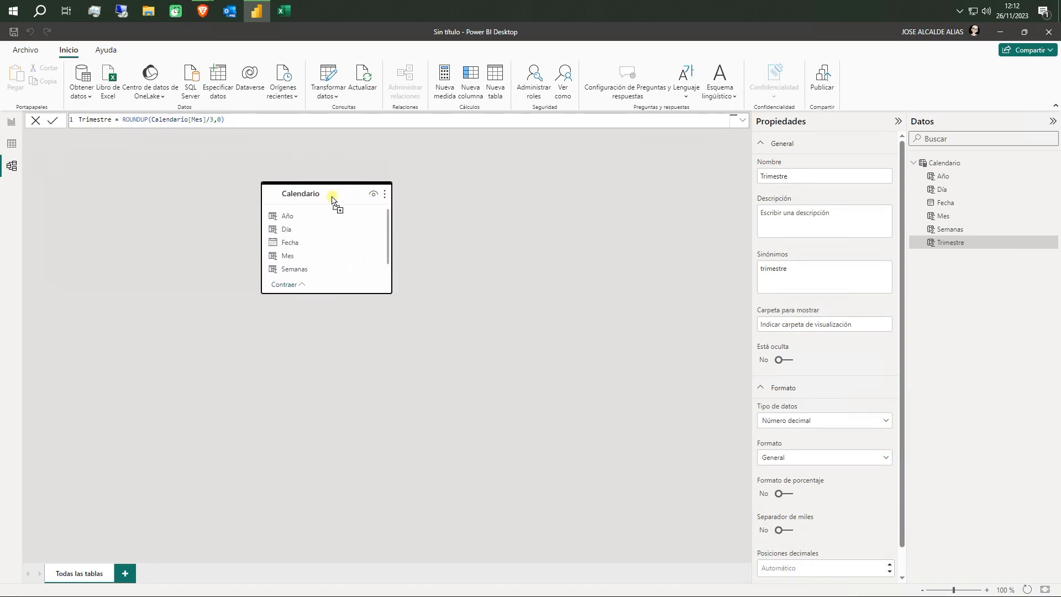